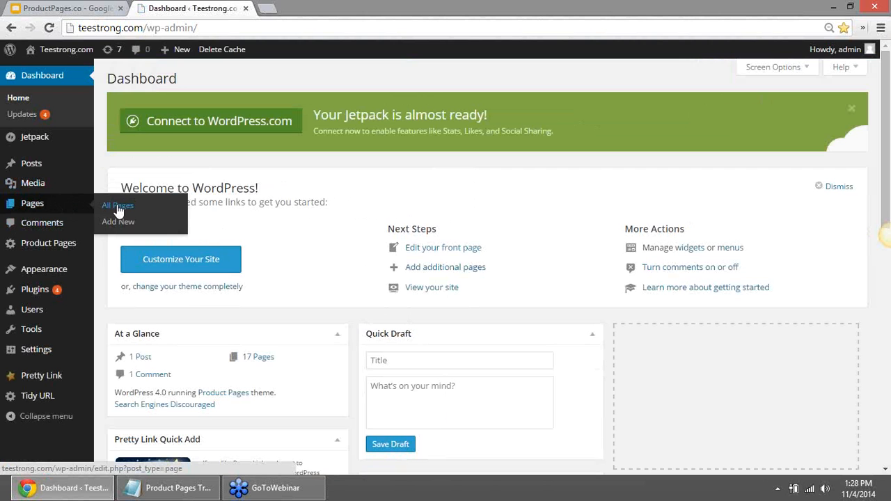
- Start a new page on the Teestrong.com WordPress site
mouse_move(59, 250)
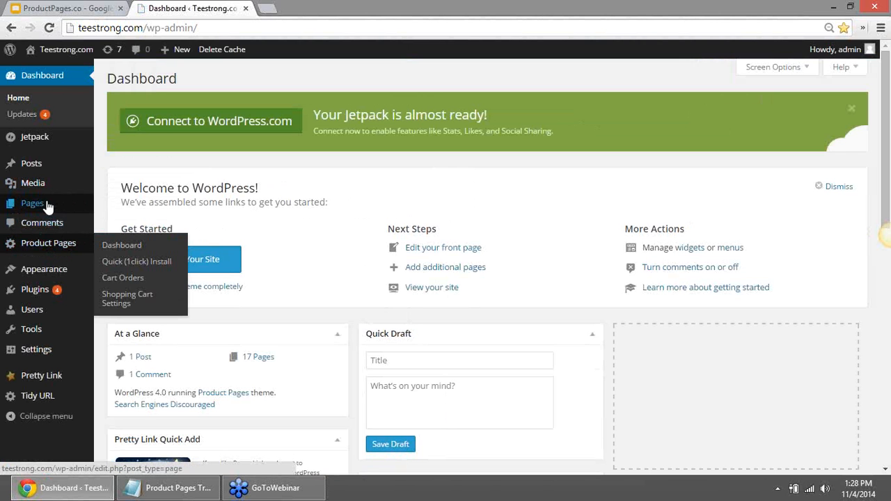
mouse_move(54, 204)
click(117, 223)
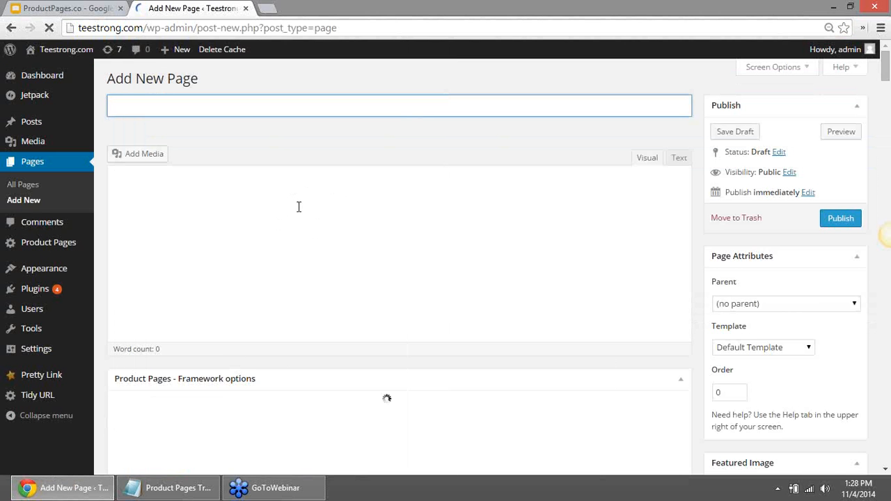
click(174, 488)
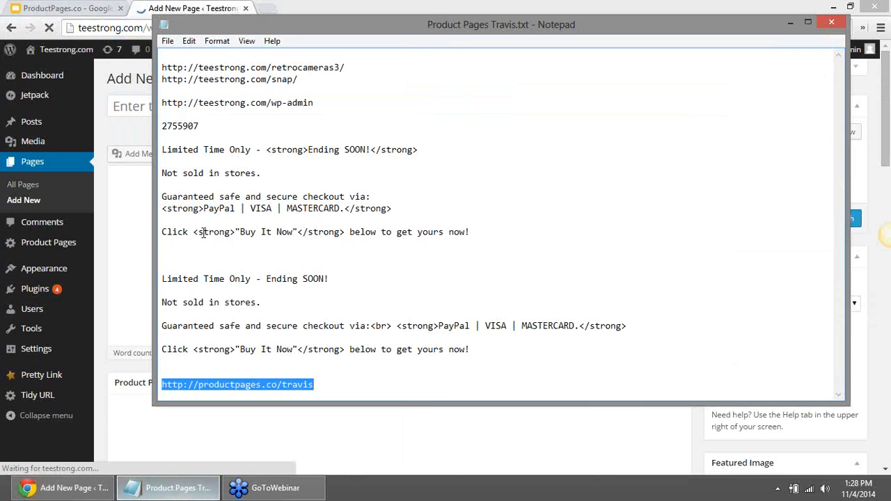
drag(163, 185, 269, 208)
click(139, 297)
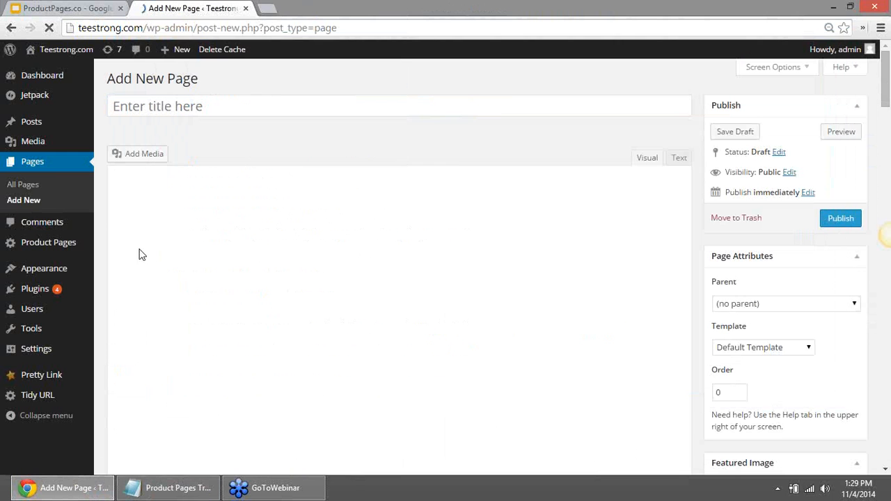
- Title the page "Product Pages Shirt" and assign it the T Shirt Gang Products template
click(159, 111)
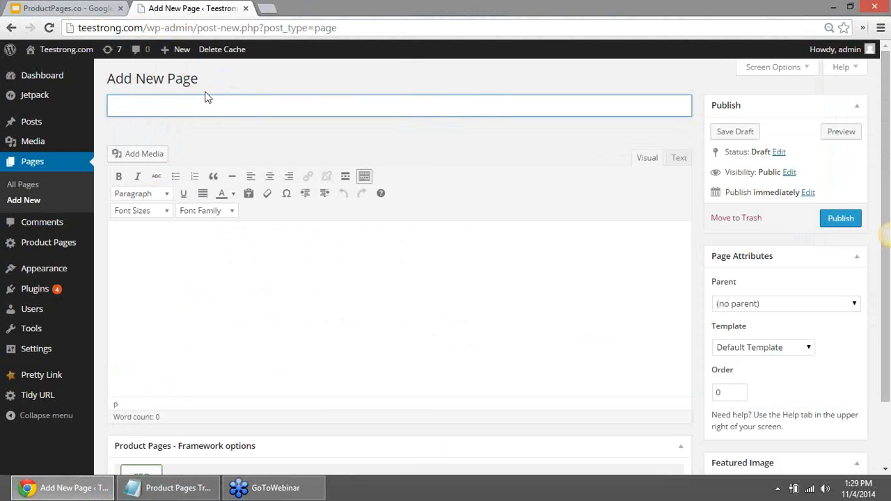
mouse_move(1, 500)
text(Product Pages Shirt)
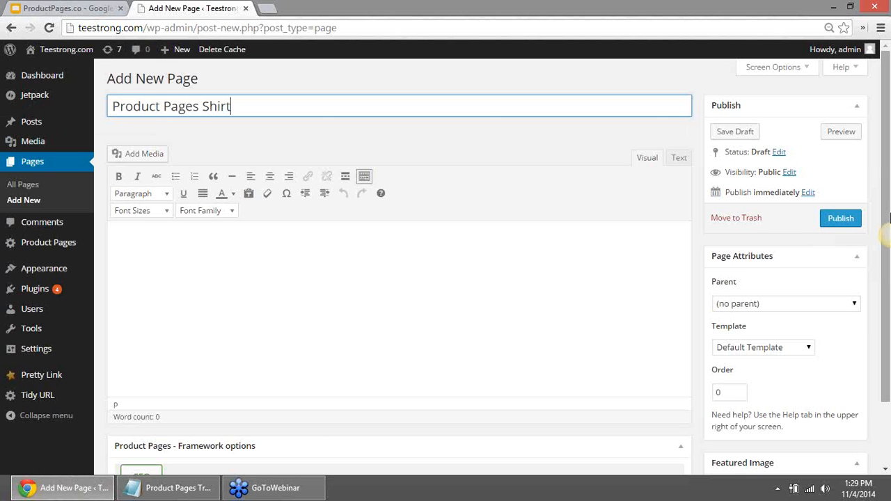
click(608, 144)
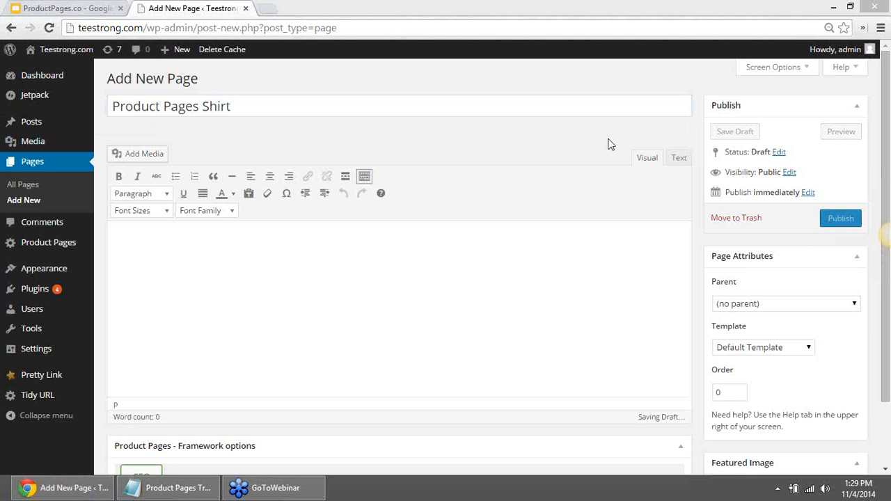
click(766, 348)
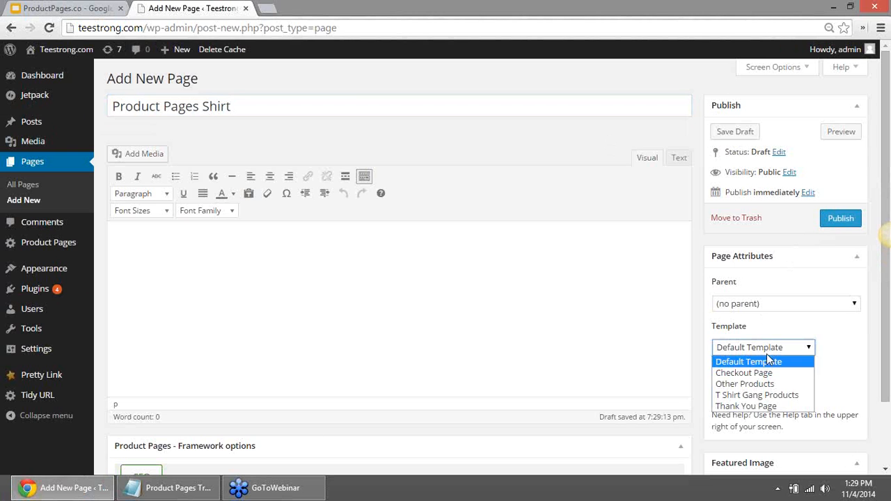
click(788, 395)
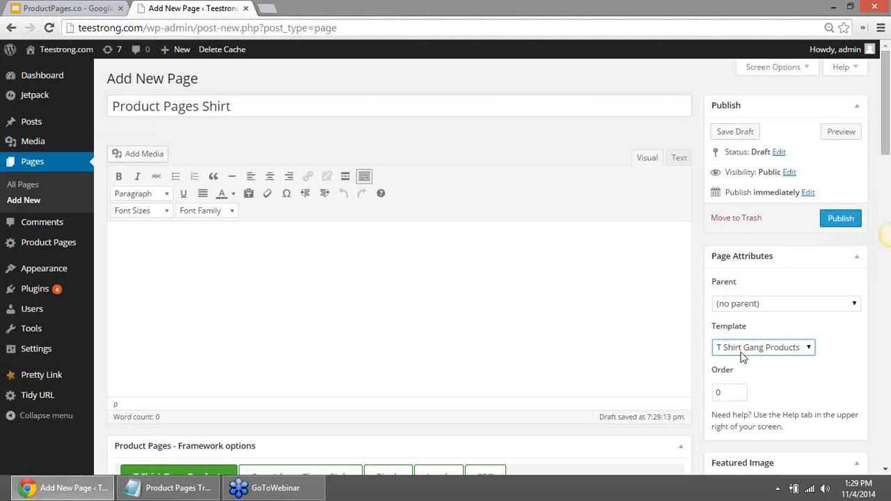
- Change the ending date in the product description's "Limited Time Only" line to 11/7/14
scroll(362, 95, down, 5)
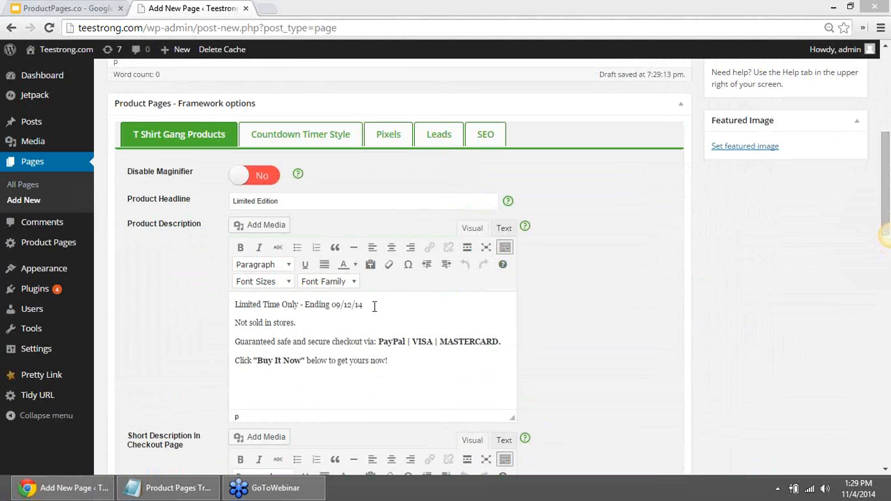
drag(374, 306, 330, 309)
click(267, 325)
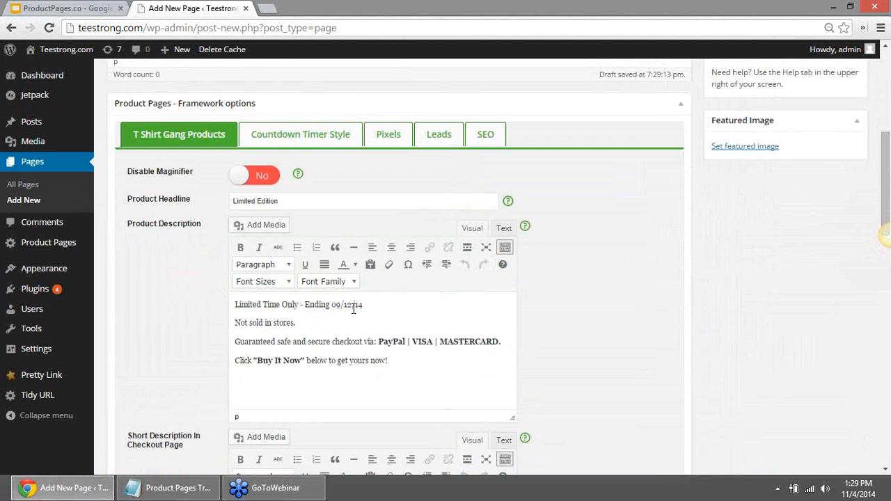
drag(365, 305, 332, 306)
text(11)
- Switch to the Notepad notes, copy the product ID 2755907 and return to the page being edited in Chrome
click(171, 488)
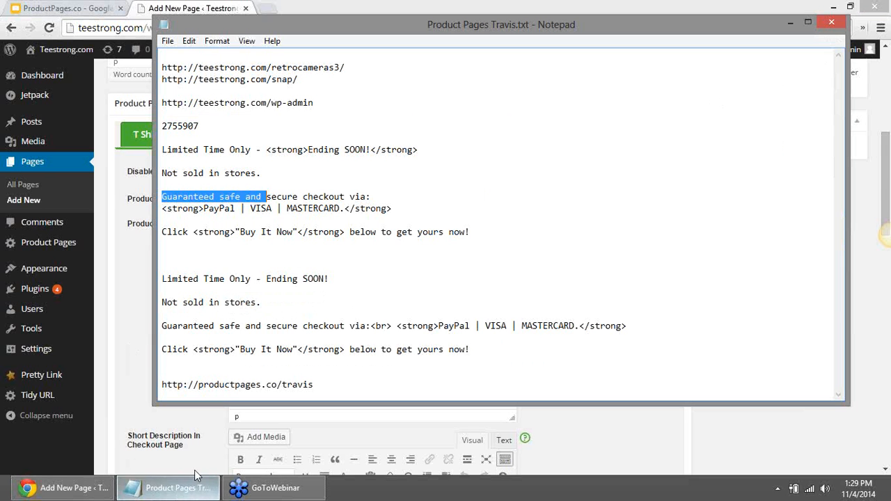
drag(209, 128, 162, 127)
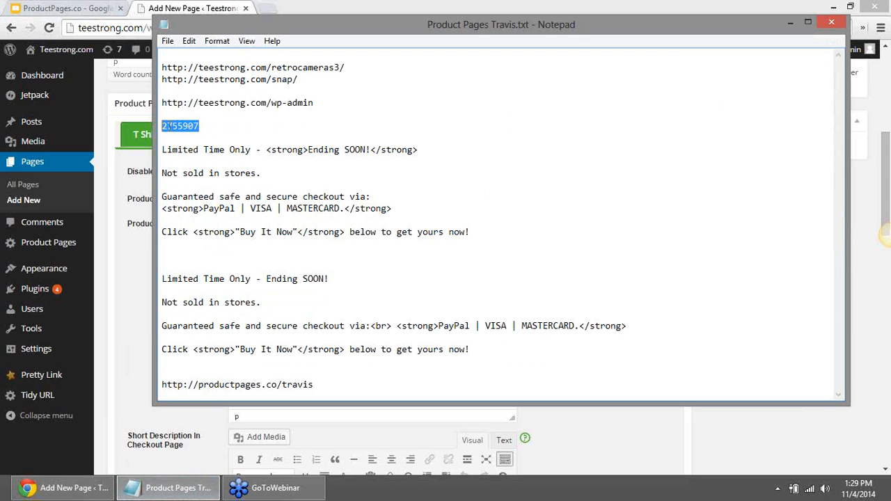
right_click(184, 127)
click(226, 168)
key(alt+Tab)
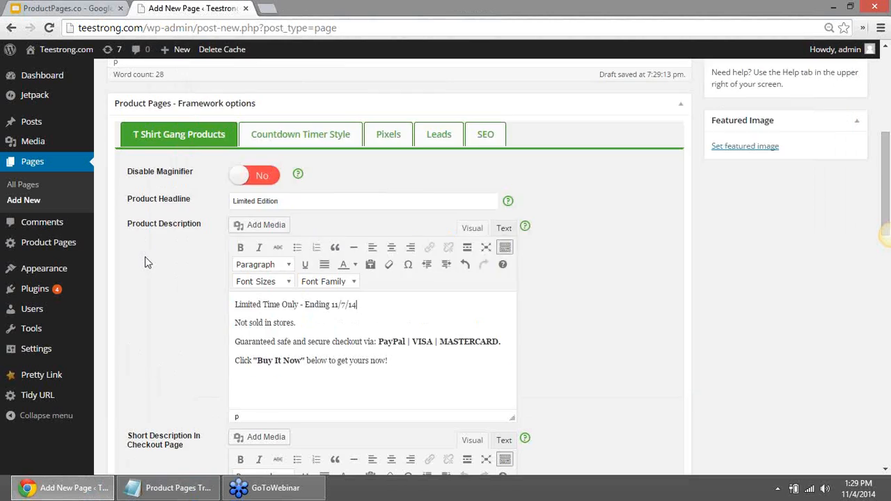
- Set the deal expiry date to November 7, 2014 at 00:00
scroll(159, 250, down, 7)
scroll(162, 252, down, 1)
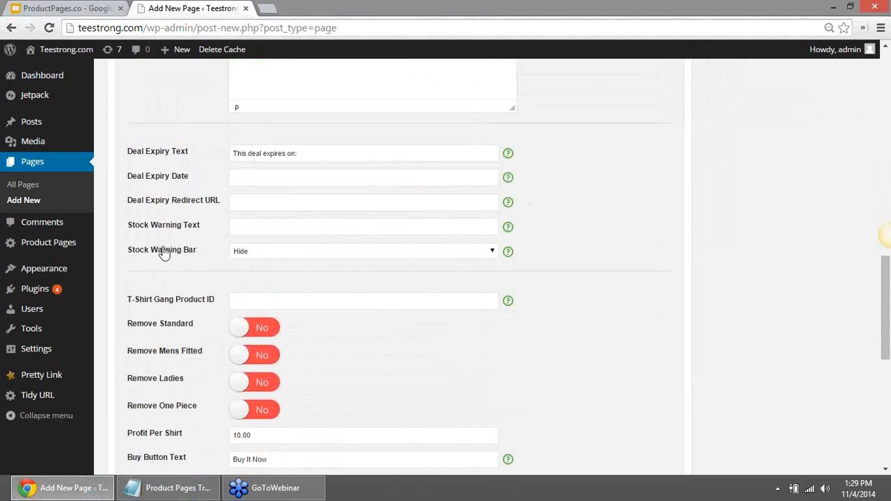
click(266, 178)
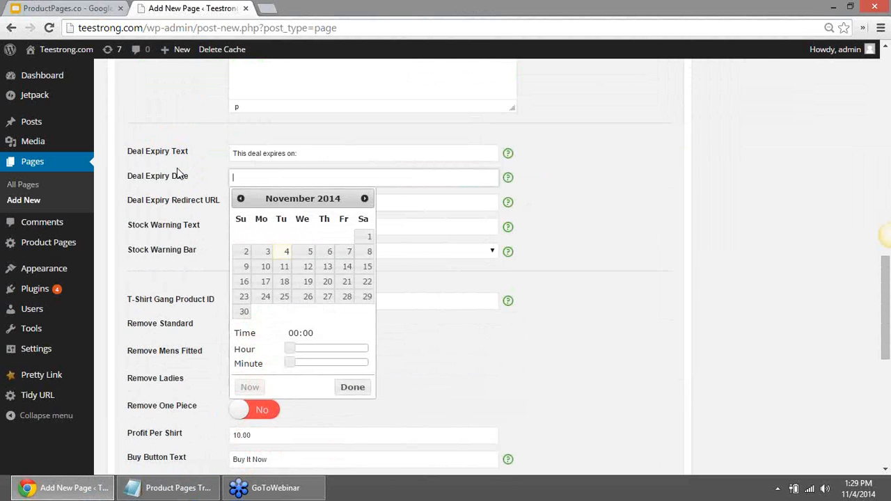
click(182, 117)
scroll(182, 152, up, 7)
scroll(177, 231, down, 6)
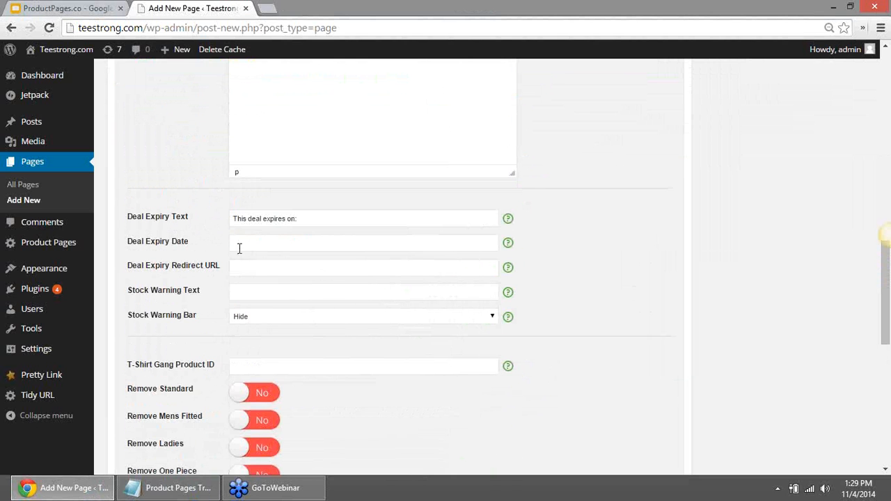
click(285, 247)
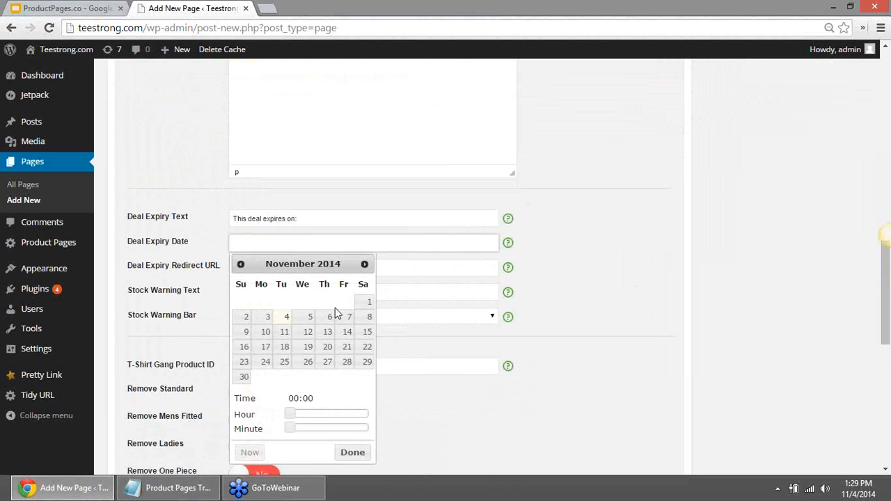
click(349, 319)
click(162, 322)
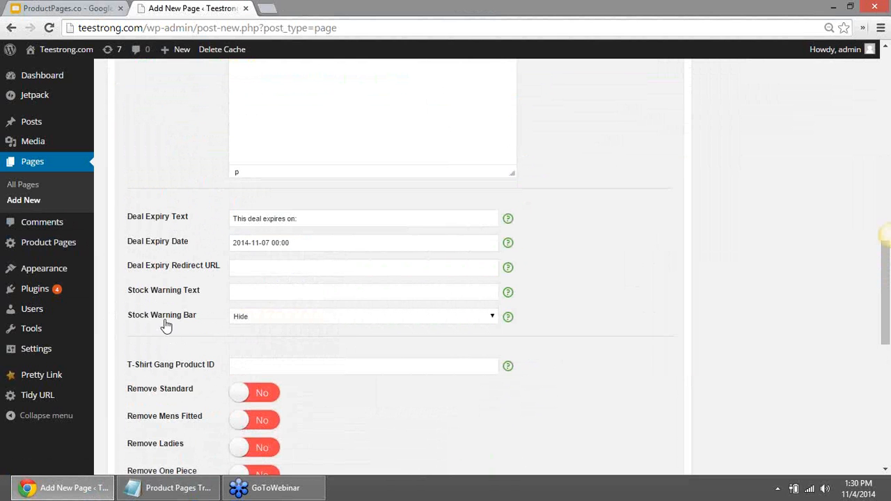
- Set the stock warning text to "Only 4 Left!" and the stock warning bar to 95, and check the deal and stock fields' help hints
click(236, 291)
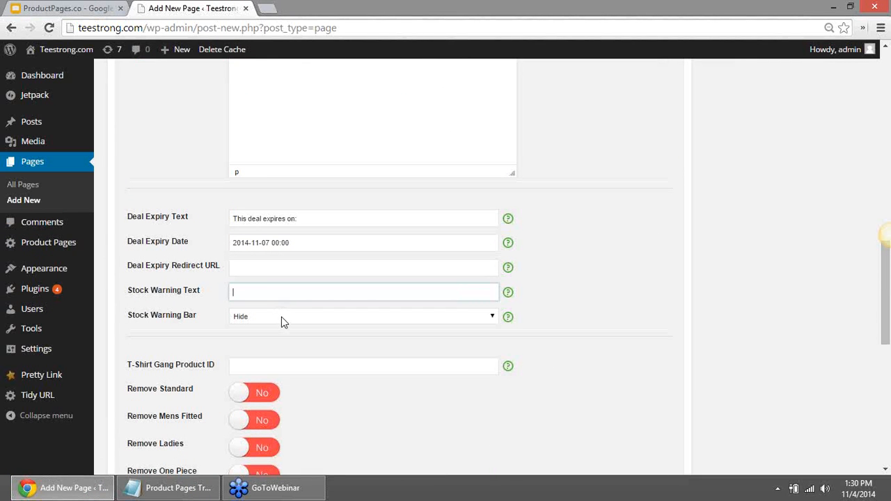
text(Only 4 Left!)
click(278, 317)
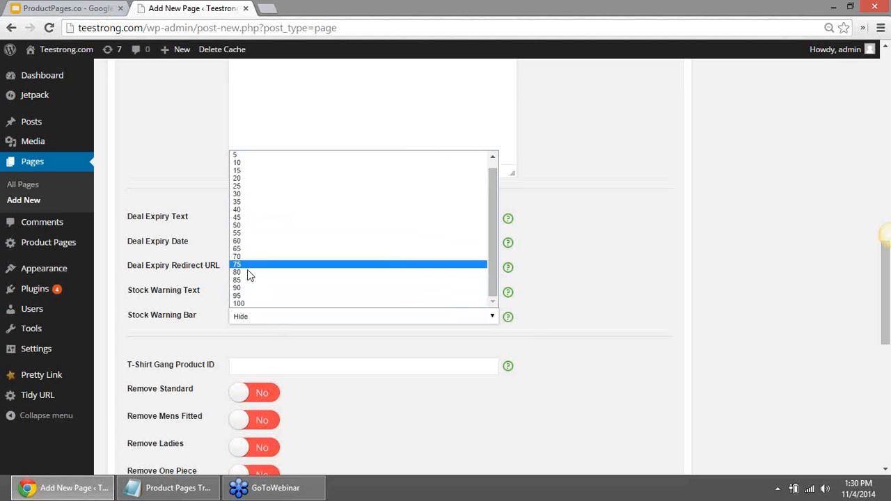
click(249, 296)
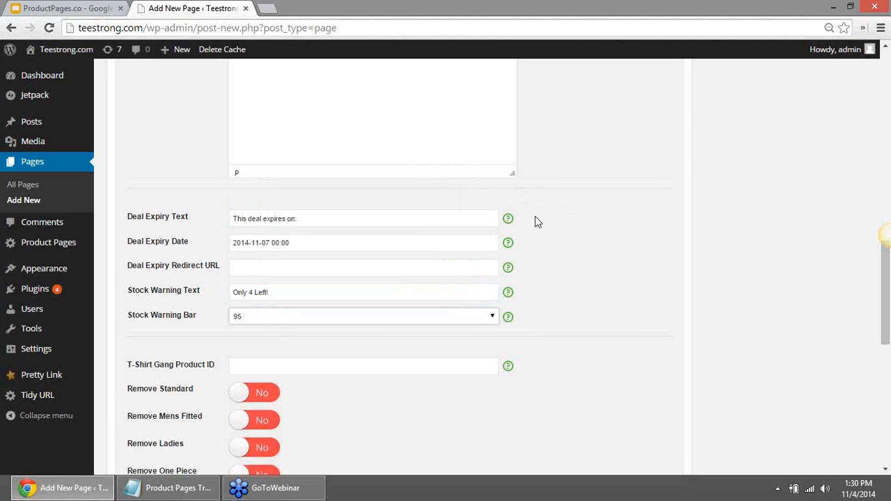
mouse_move(509, 219)
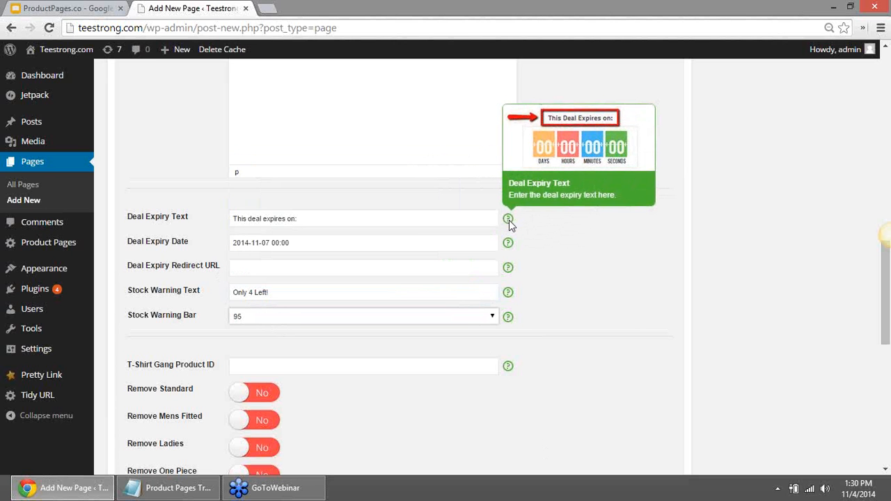
mouse_move(509, 245)
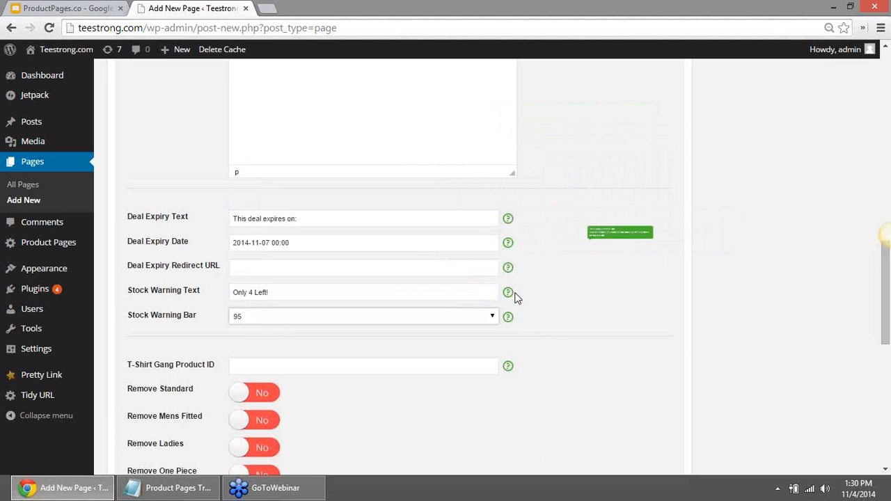
mouse_move(509, 294)
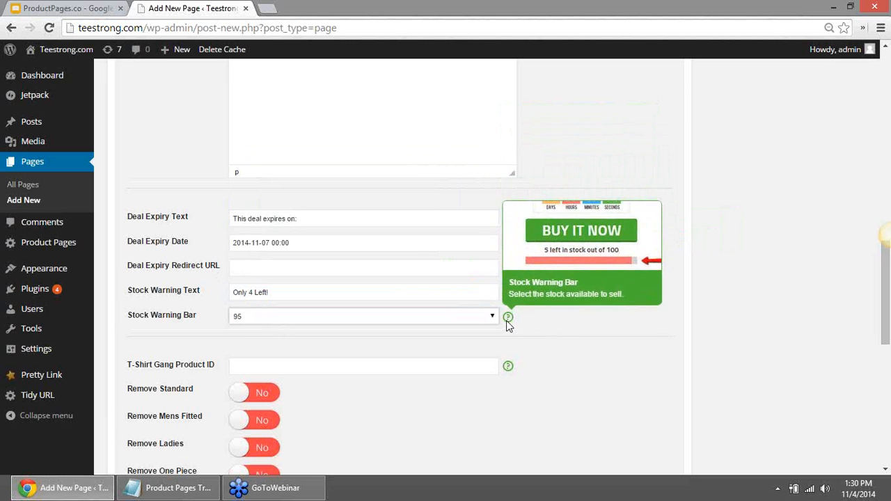
- Paste the copied ID 2755907 as the T-Shirt Gang product ID
scroll(412, 423, down, 3)
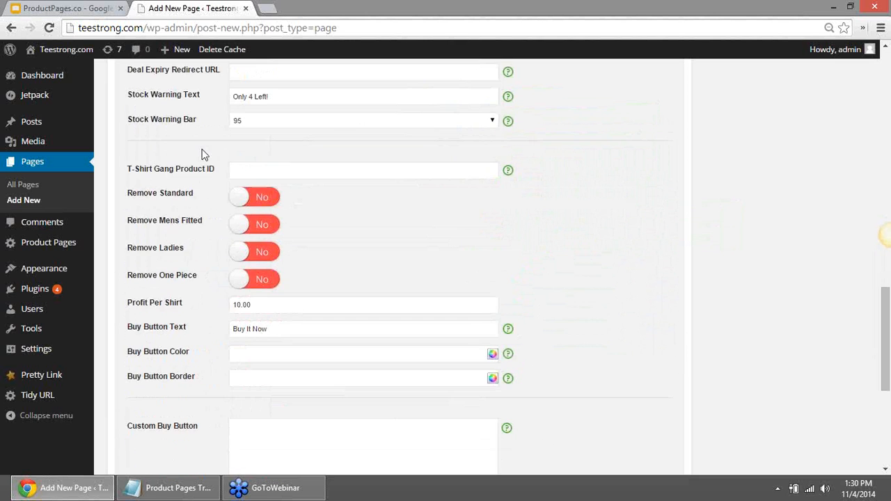
right_click(250, 169)
click(303, 245)
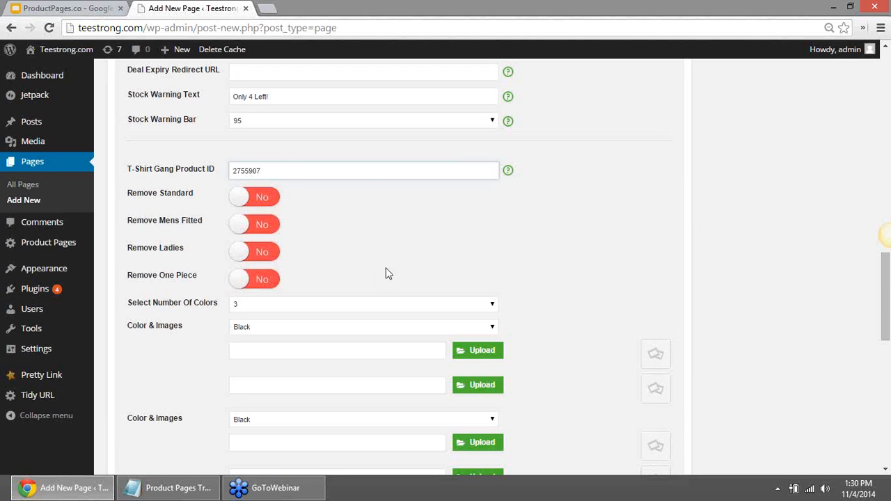
- Reduce the product's number of shirt colors to 1, keeping Black as the color
scroll(174, 372, down, 1)
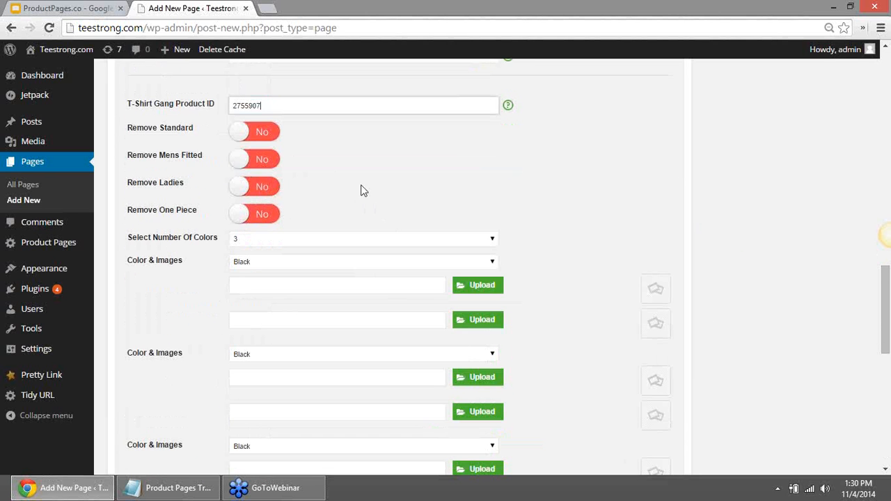
scroll(204, 326, down, 1)
click(284, 173)
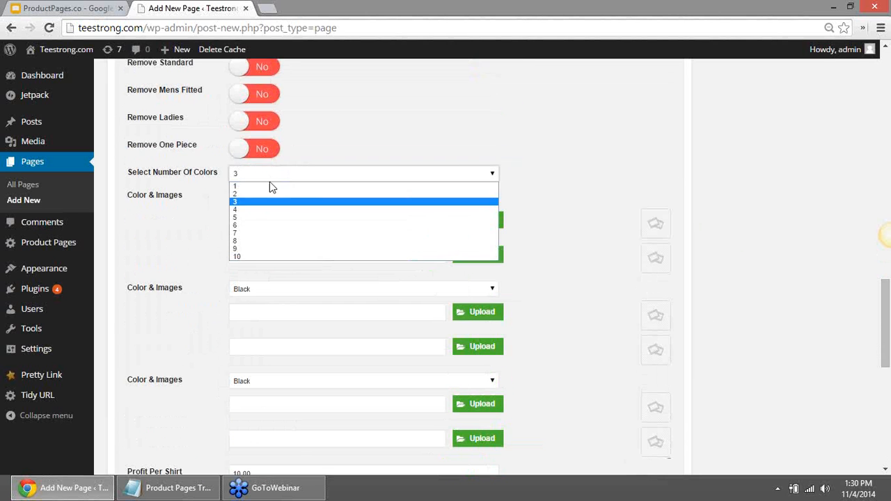
click(264, 187)
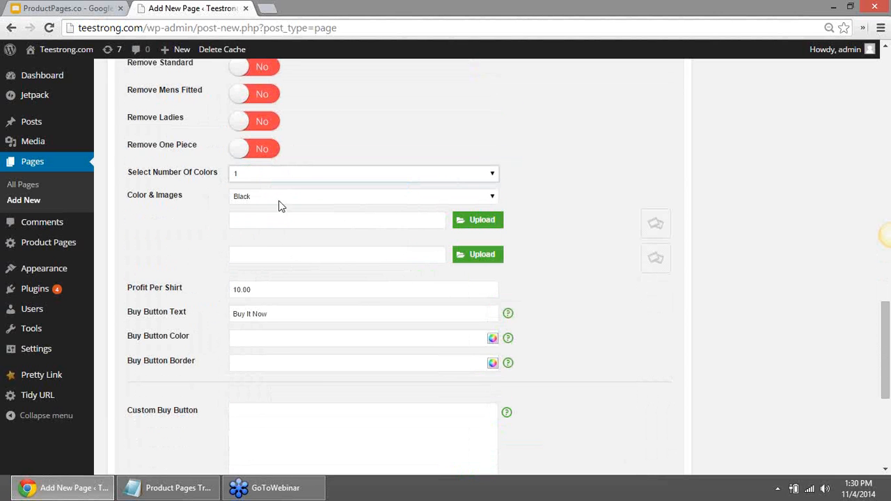
- Upload ppfront.png from the Desktop at full size as the first image for the Black shirt color
click(474, 226)
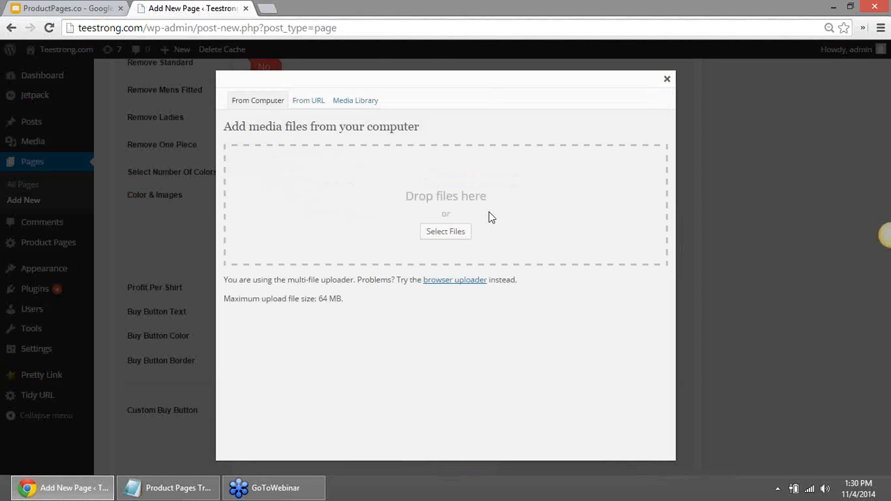
click(438, 237)
click(74, 152)
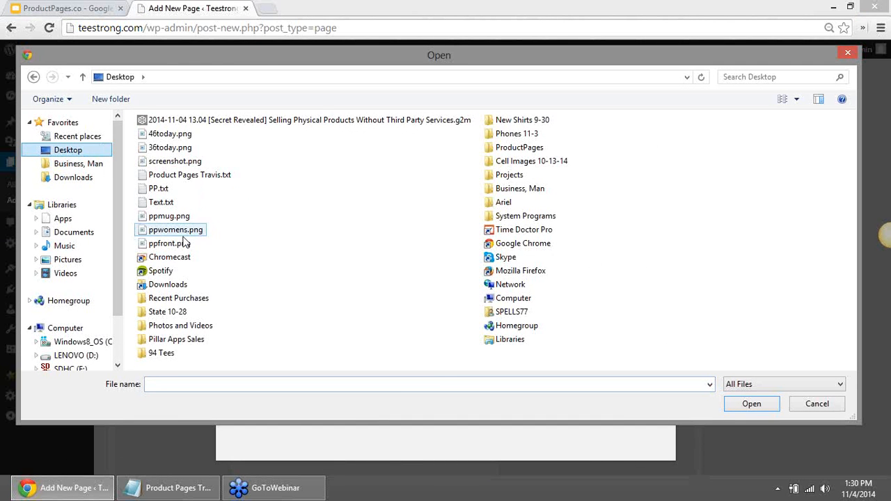
double_click(169, 248)
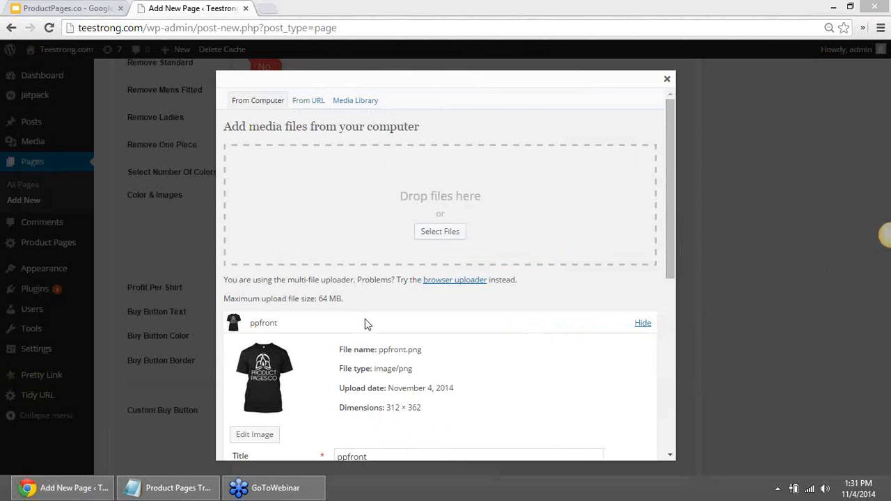
scroll(367, 325, down, 4)
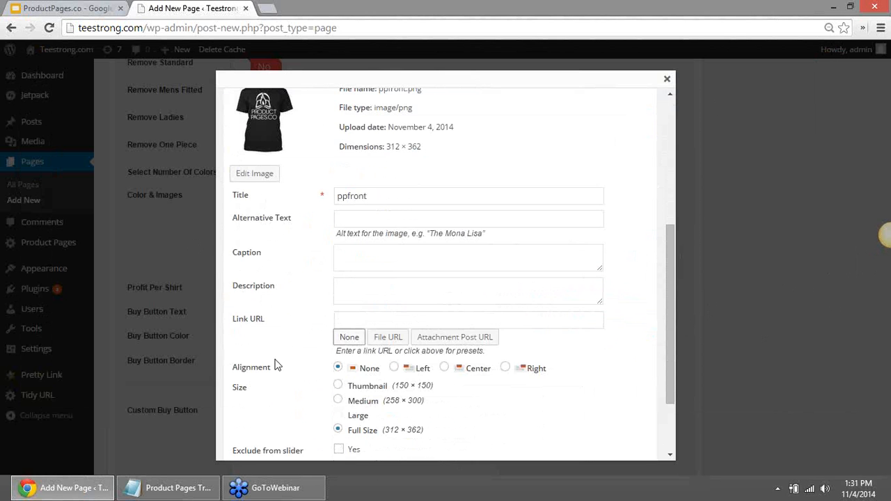
scroll(275, 366, down, 2)
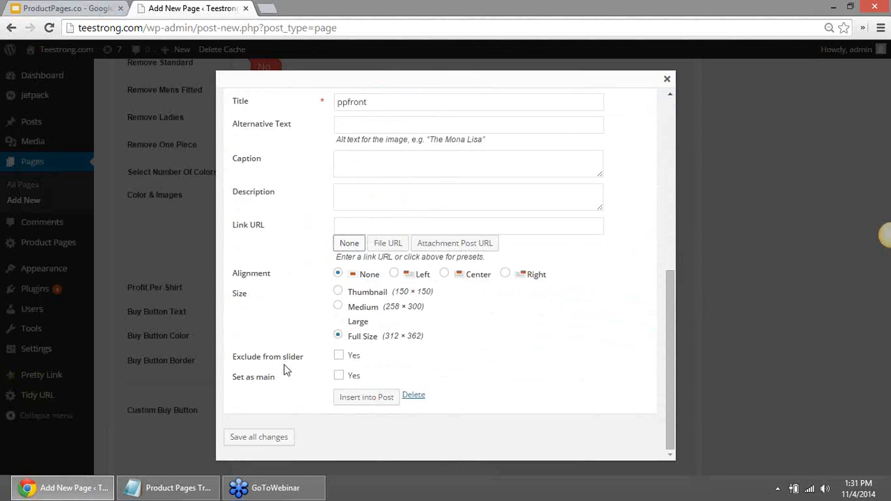
click(367, 397)
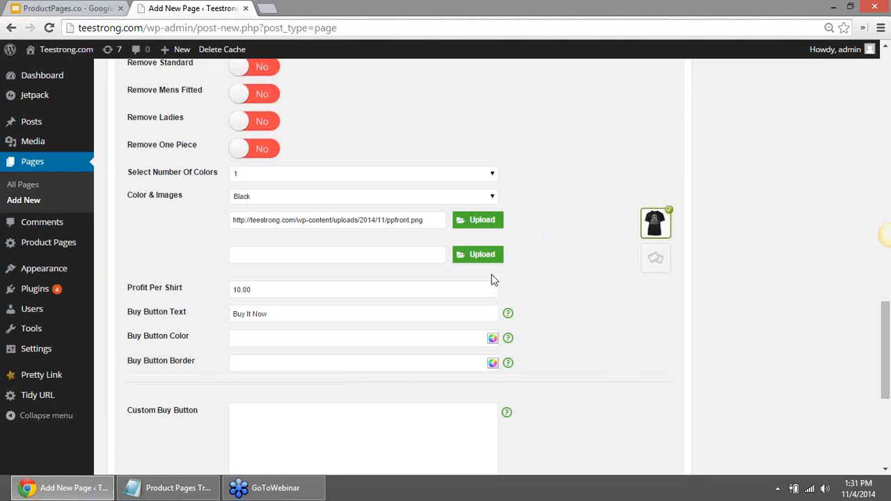
- Upload ppwomens.png from the Desktop as the Black shirt's second image, at full size with no link URL
click(478, 255)
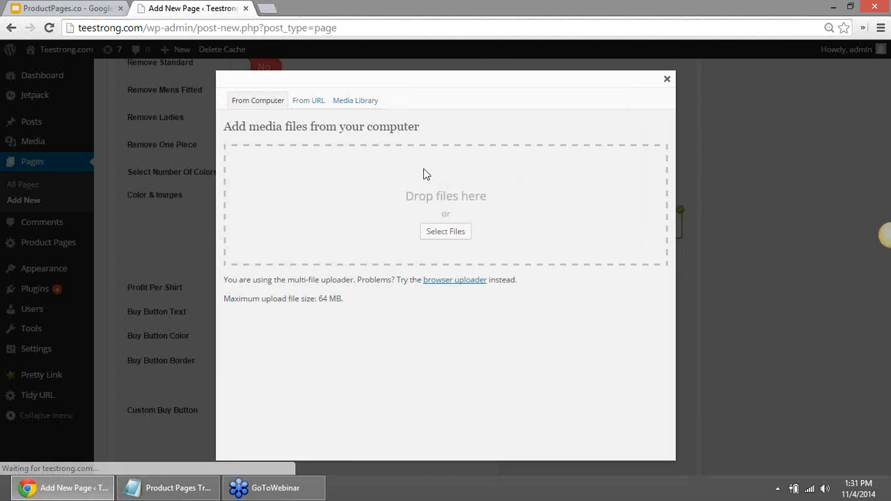
click(447, 231)
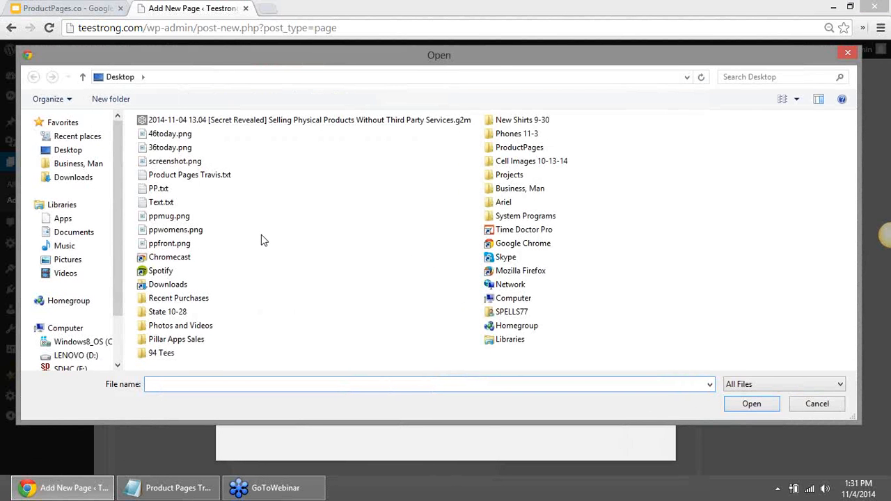
double_click(174, 229)
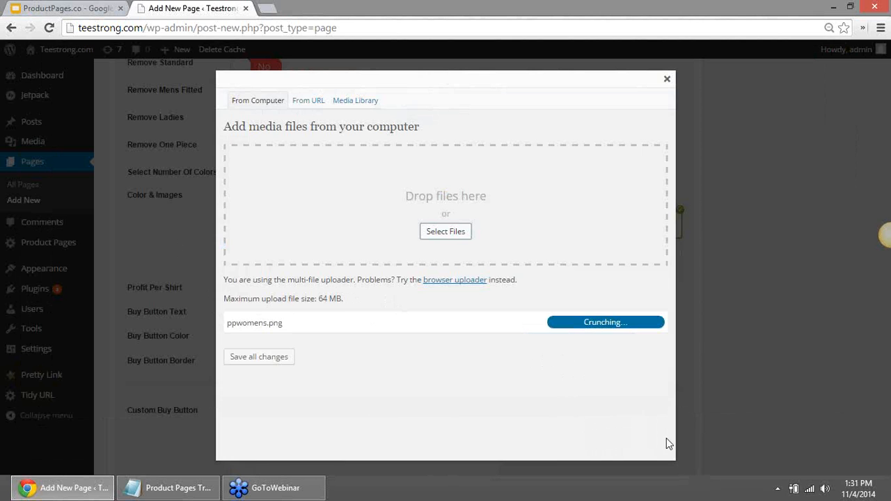
scroll(428, 374, down, 5)
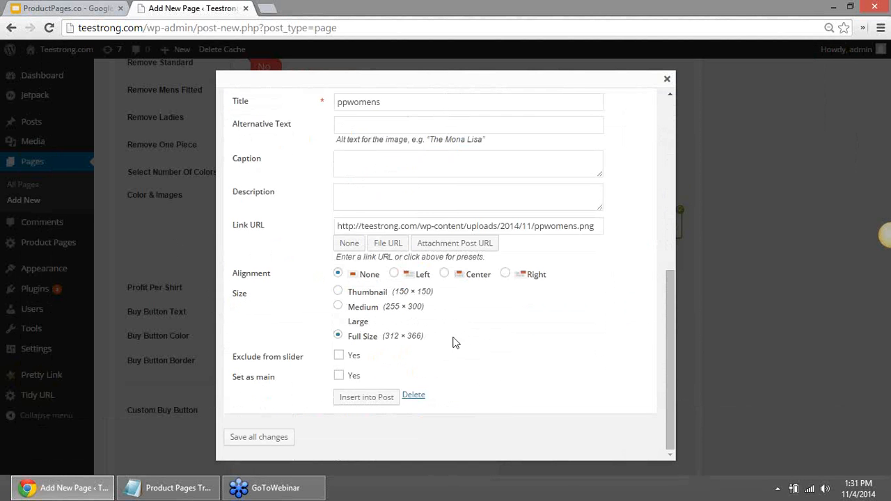
click(349, 243)
click(365, 398)
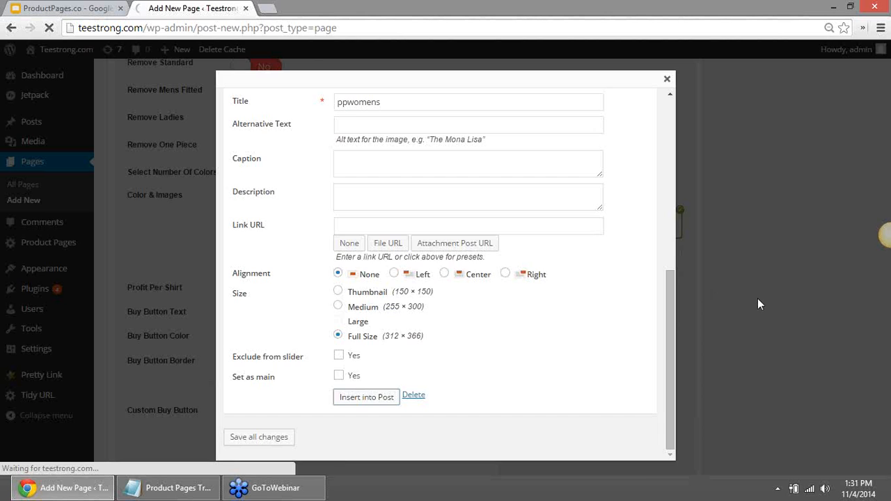
- Review the remaining buy button, thank-you URL, header and footer options, and save the product page to publish it
scroll(327, 293, down, 1)
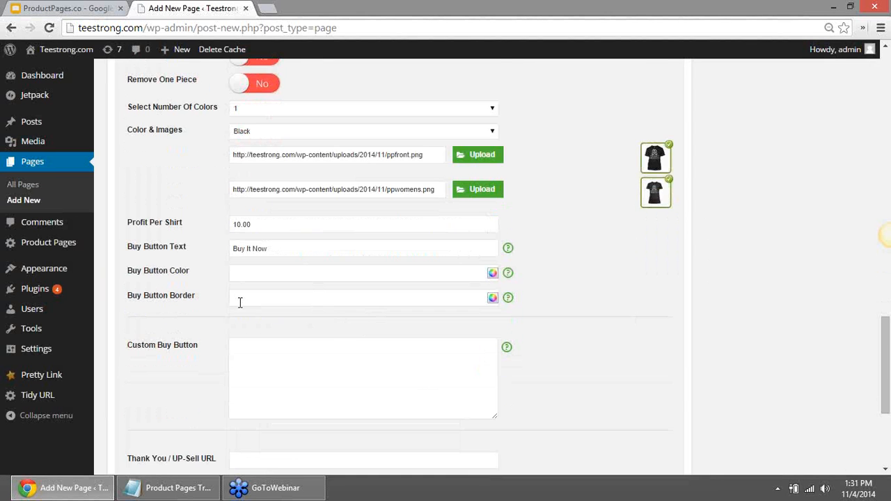
scroll(240, 302, down, 3)
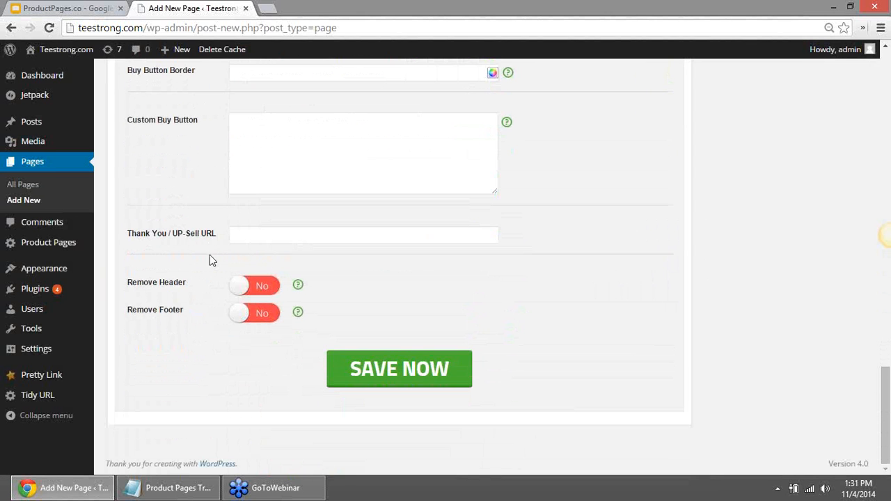
scroll(202, 279, up, 2)
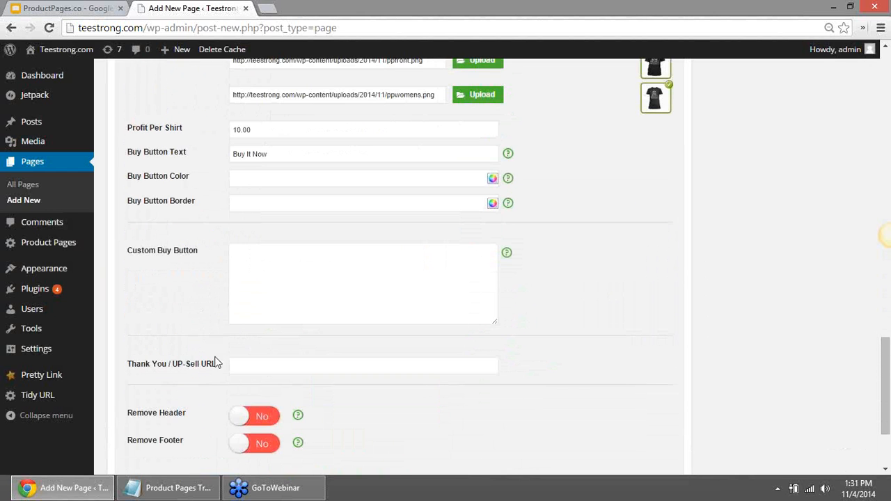
scroll(216, 363, down, 2)
click(415, 382)
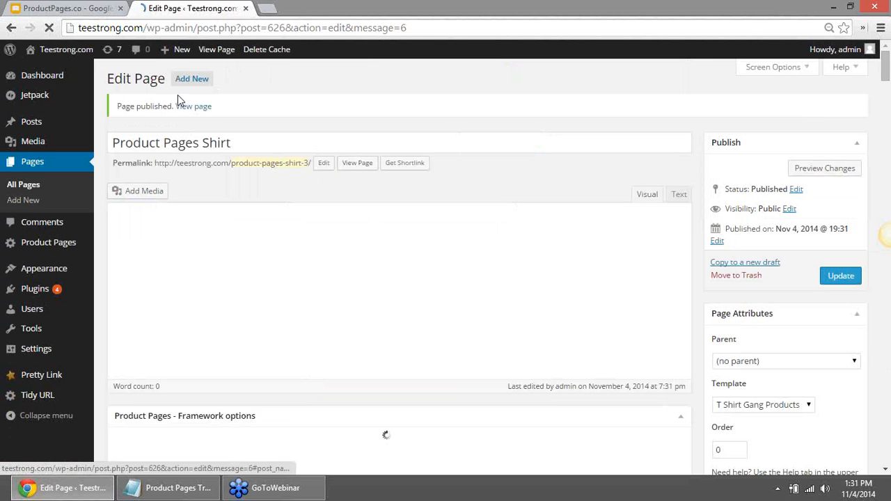
- Open the published shirt page in a new browser tab and review its product description text
right_click(204, 108)
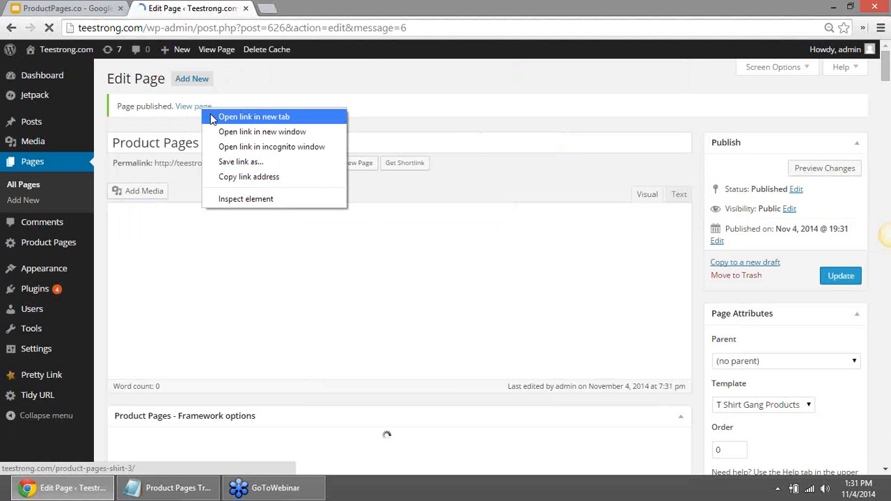
click(209, 116)
key(ctrl+Tab)
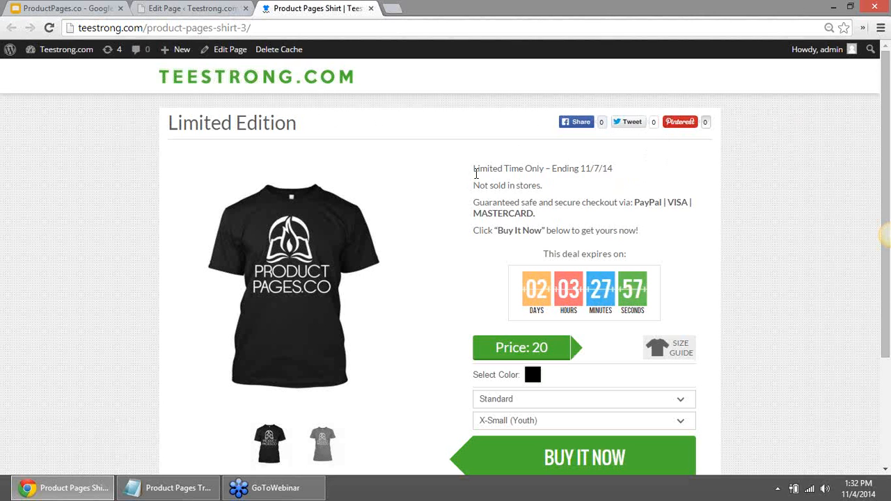
drag(474, 169, 562, 204)
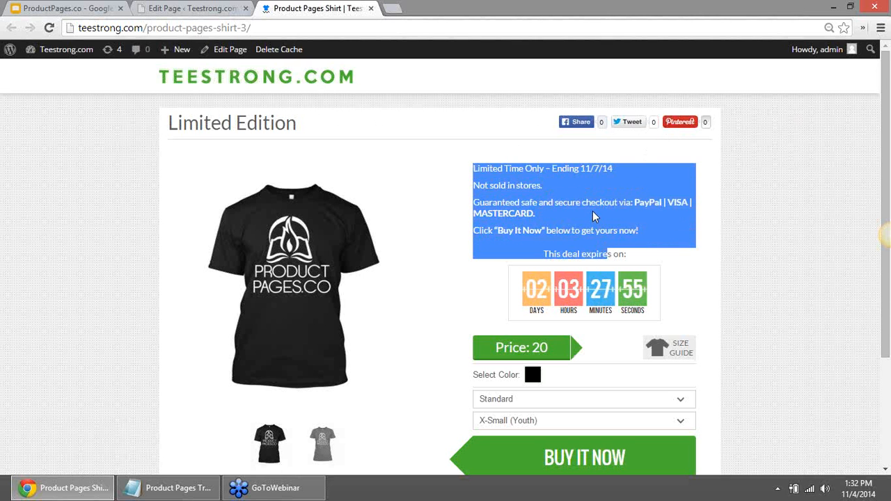
click(572, 216)
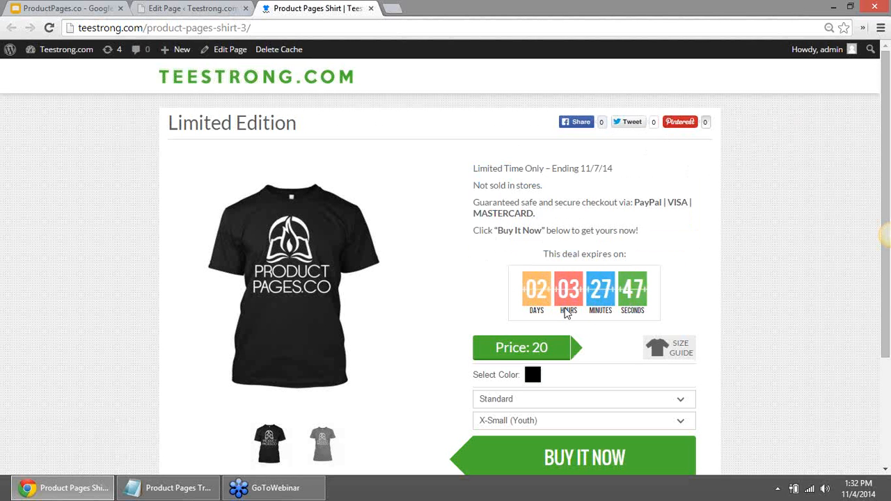
- Check the live shirt page's size guide, stock warning bar, shirt style choices and image magnifier
click(671, 352)
click(427, 426)
scroll(438, 378, down, 2)
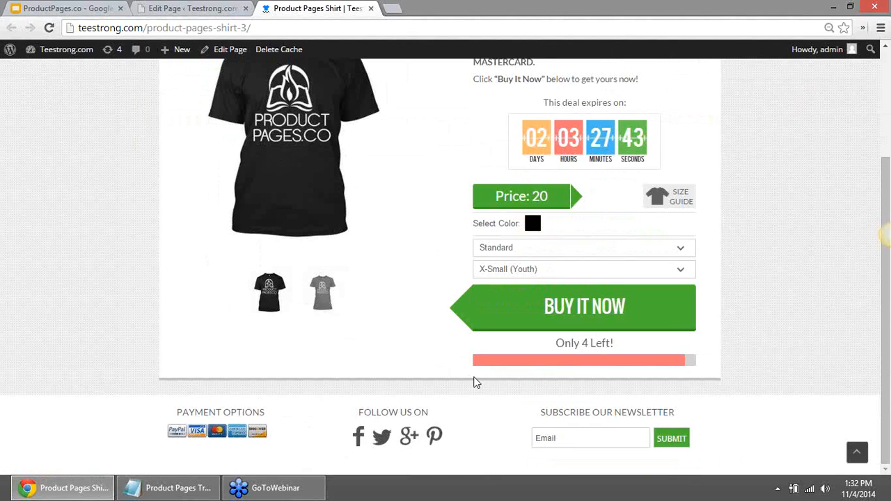
scroll(477, 383, up, 1)
click(498, 314)
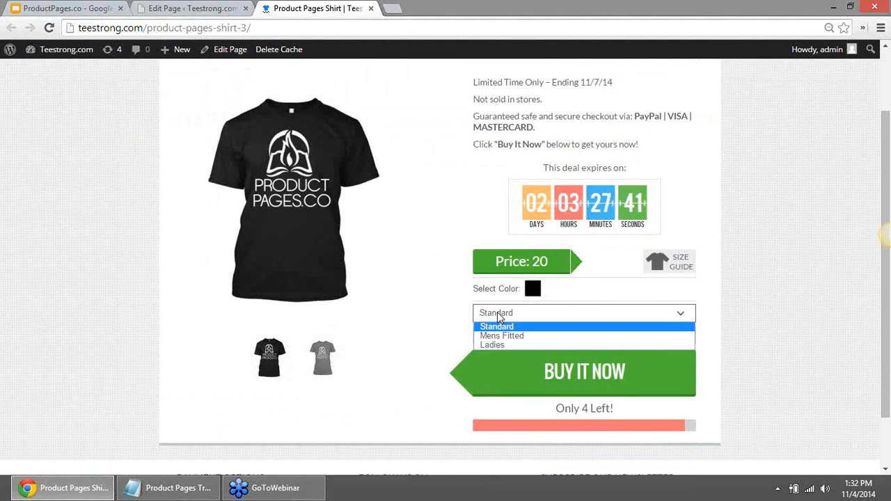
click(499, 323)
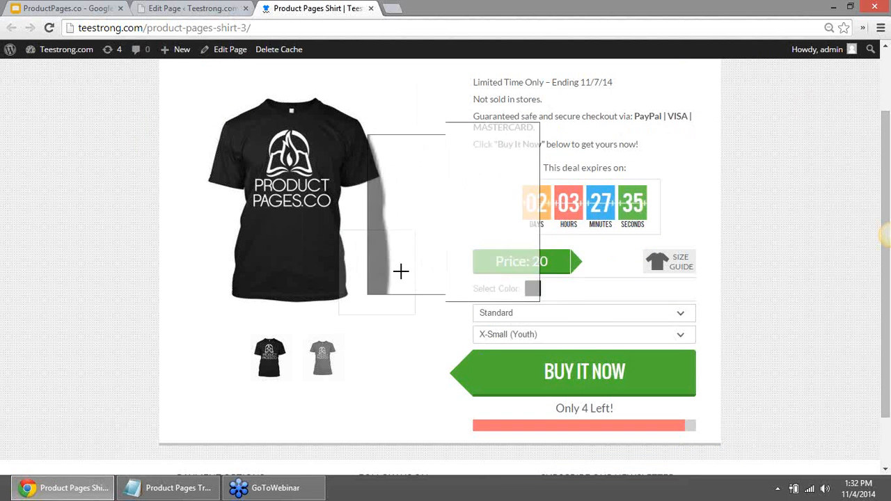
scroll(387, 175, up, 3)
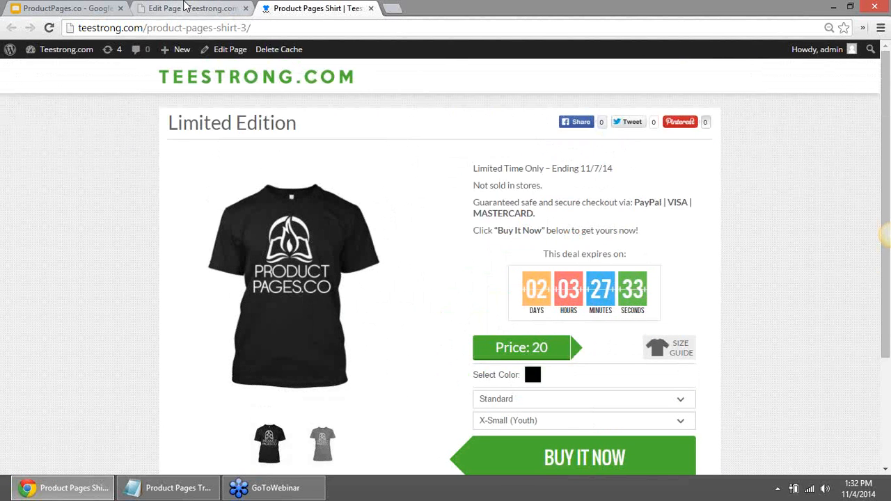
- Return to the WordPress editor and add a new page titled "WAIT - 40% OFF THE MUG!"
click(188, 9)
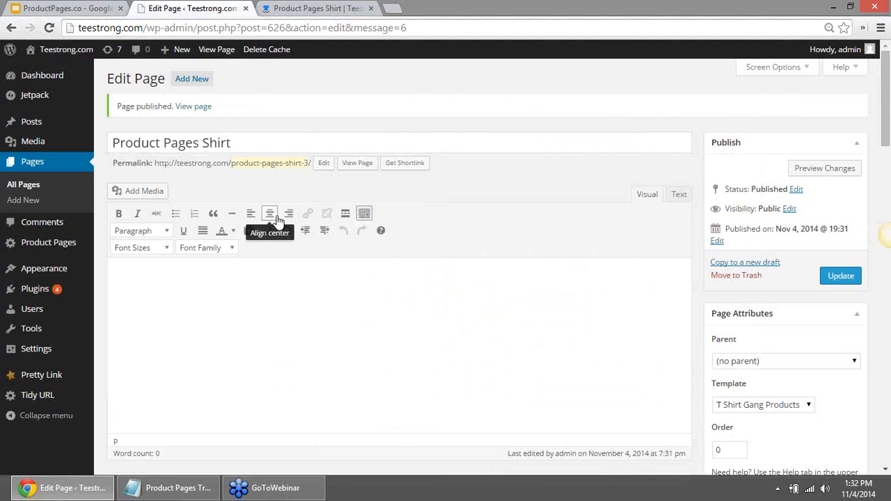
click(23, 202)
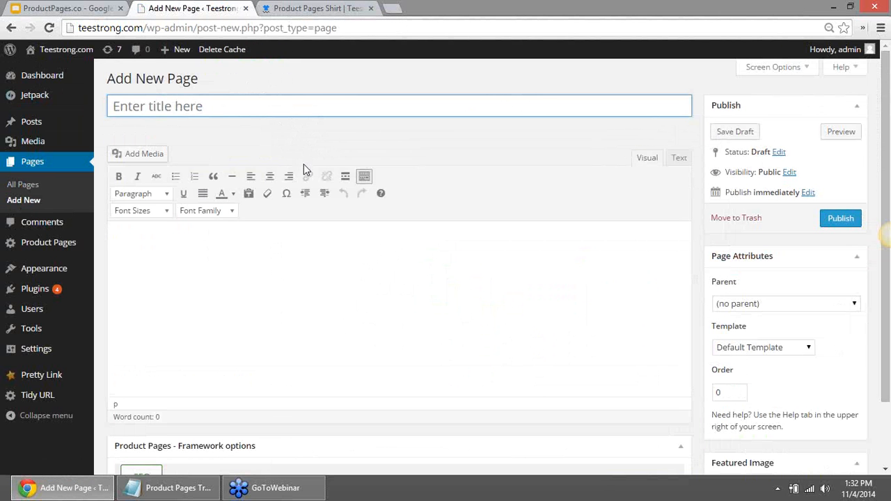
text(WAIT -)
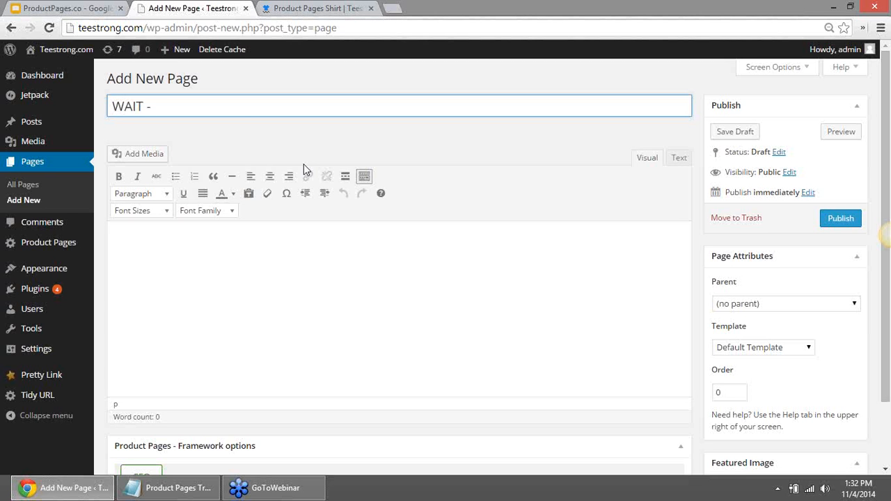
text( 40% OFF THG)
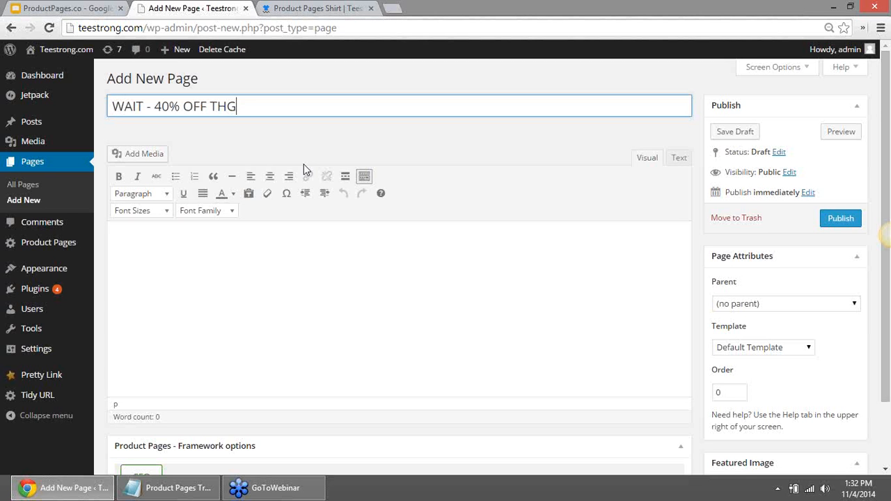
key(BackSpace)
text(E MUG!)
- Select the entire title text of the new mug page
key(shift+Left)
key(shift+Left)
key(shift+Left)
key(shift+Left)
key(shift+Left)
key(shift+Left)
key(shift+Left)
key(shift+Left)
key(shift+Left)
key(shift+Left)
key(shift+Left)
key(shift+Left)
key(shift+Left)
key(shift+Left)
key(shift+Left)
key(shift+Left)
key(shift+Left)
key(shift+Left)
key(shift+Left)
key(shift+Left)
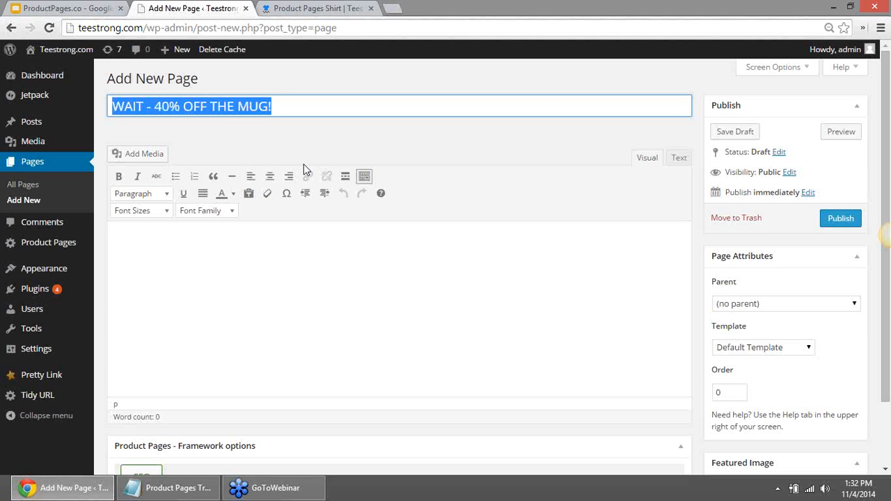
- Set the new mug page's template to Other Products
scroll(337, 279, down, 3)
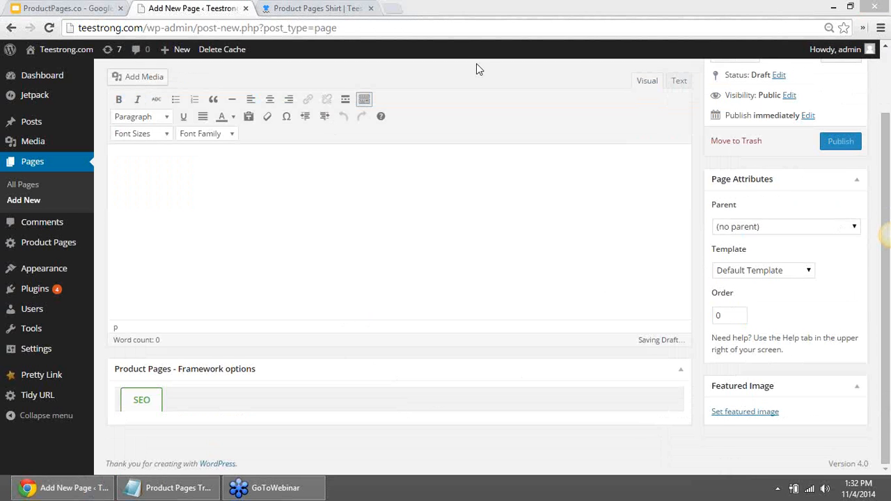
click(768, 273)
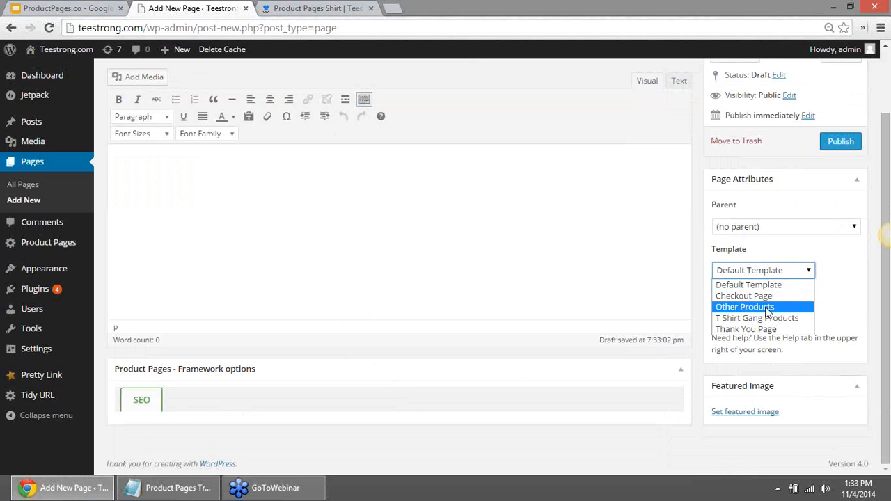
click(761, 307)
- Upload ppmug.png from the Desktop for the first product image slot
scroll(575, 379, down, 3)
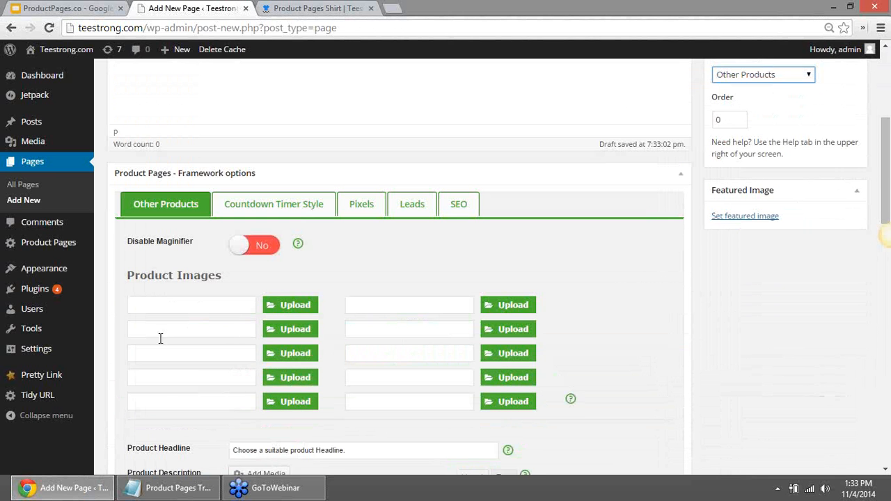
click(289, 311)
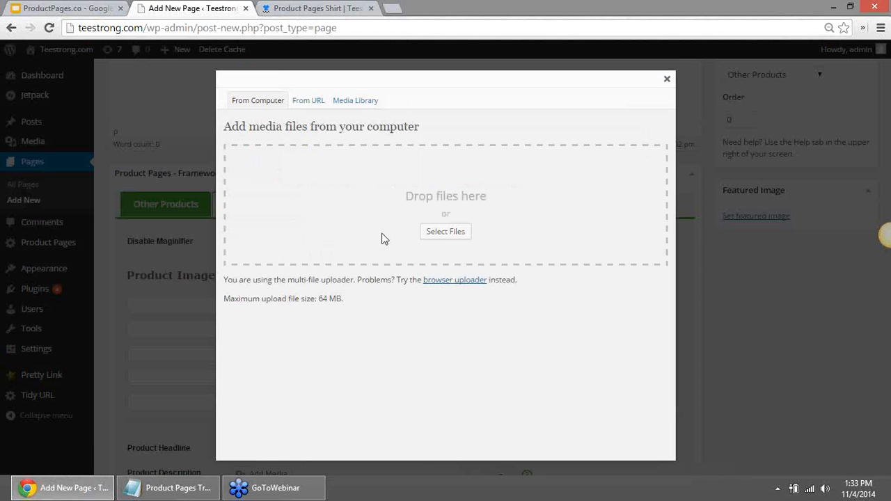
click(448, 232)
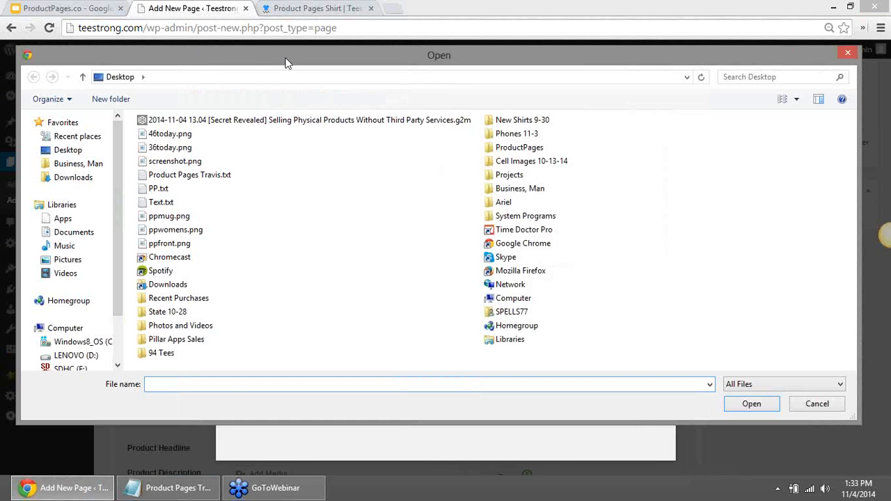
drag(285, 60, 314, 69)
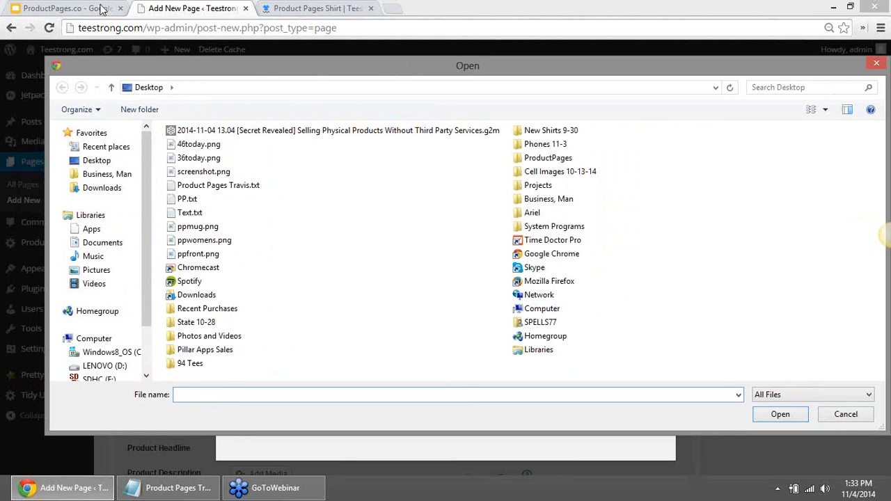
click(132, 26)
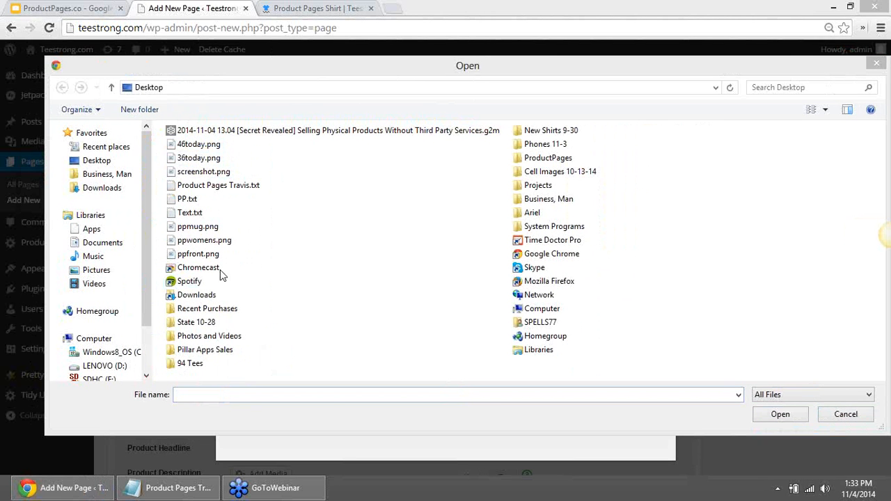
click(188, 230)
double_click(189, 233)
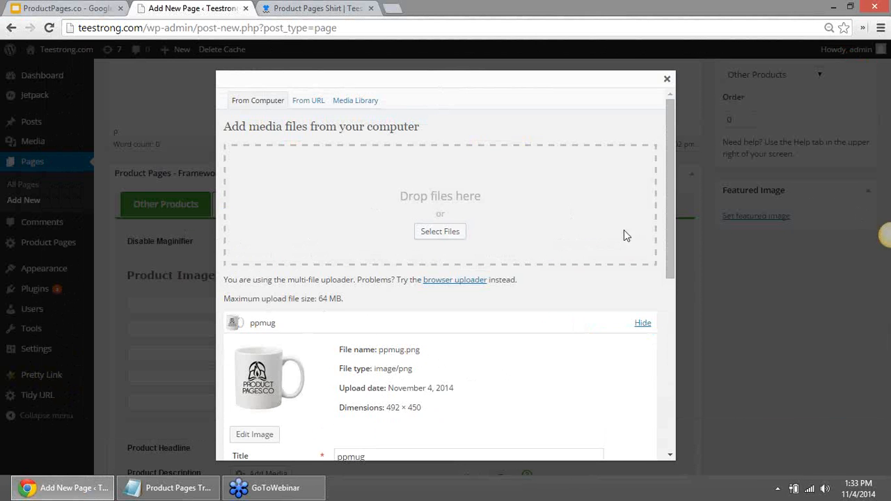
- Clear the mug image's link URL and insert the image at full size into the product image slot
drag(670, 262, 675, 382)
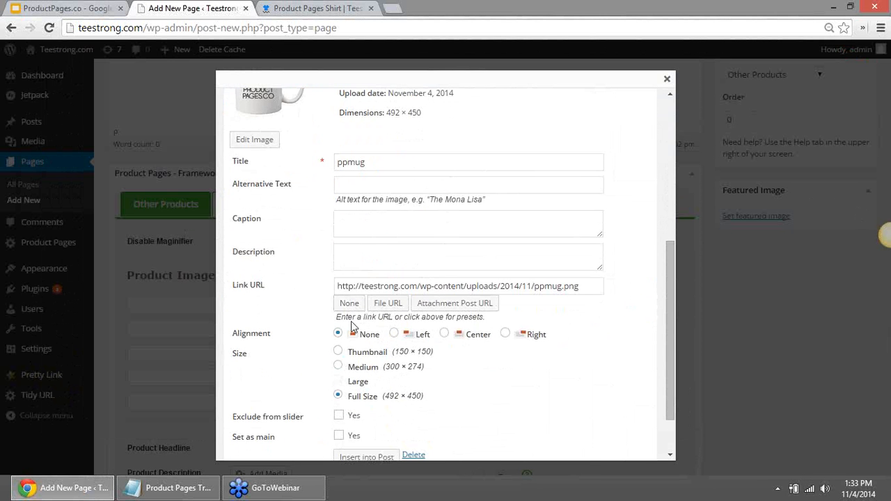
click(350, 304)
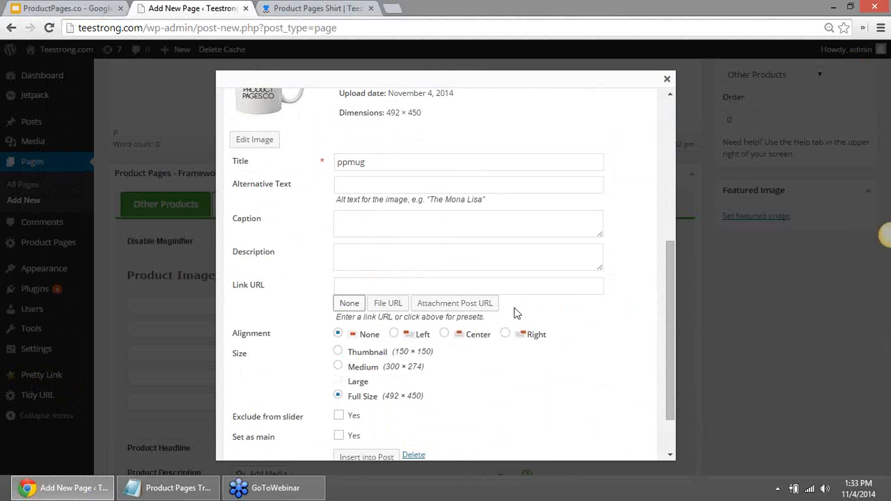
drag(673, 369, 694, 425)
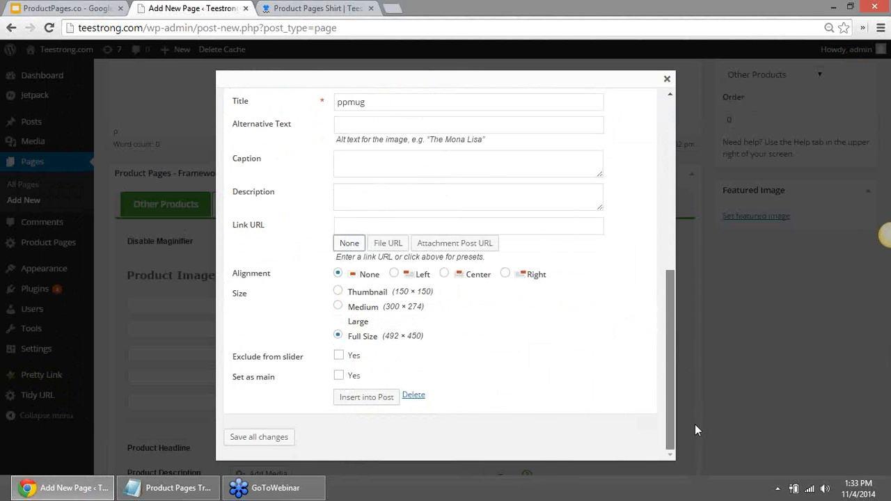
click(371, 398)
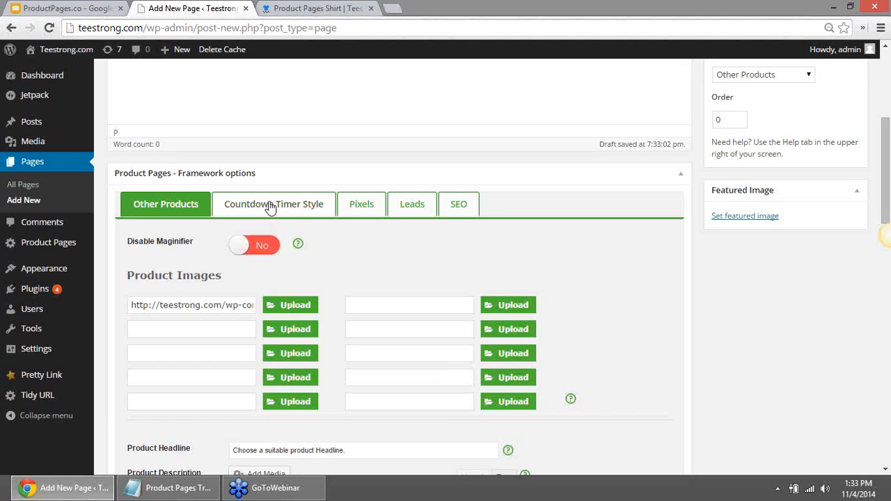
- Compare the countdown timer styles and set the mug page's countdown to Style 3
click(277, 209)
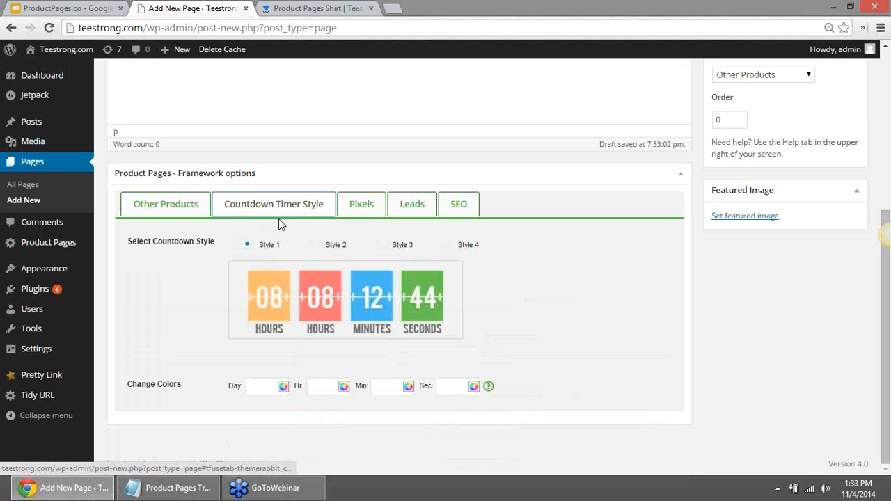
click(317, 246)
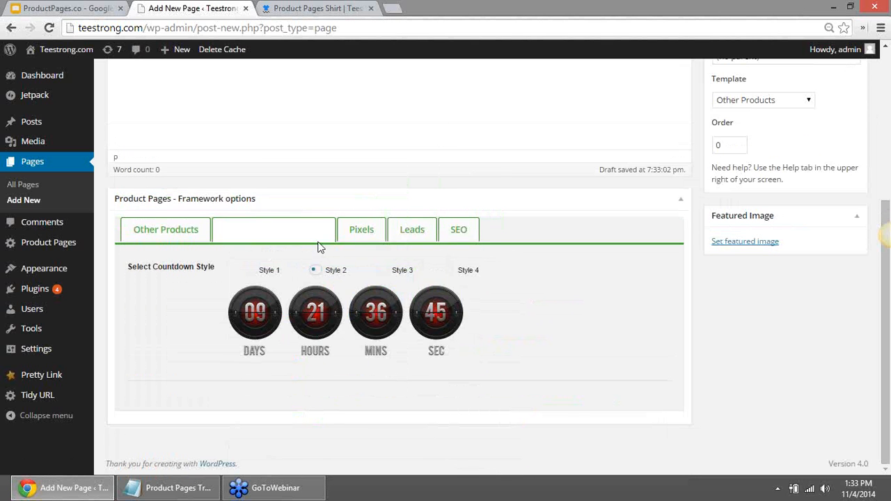
click(380, 271)
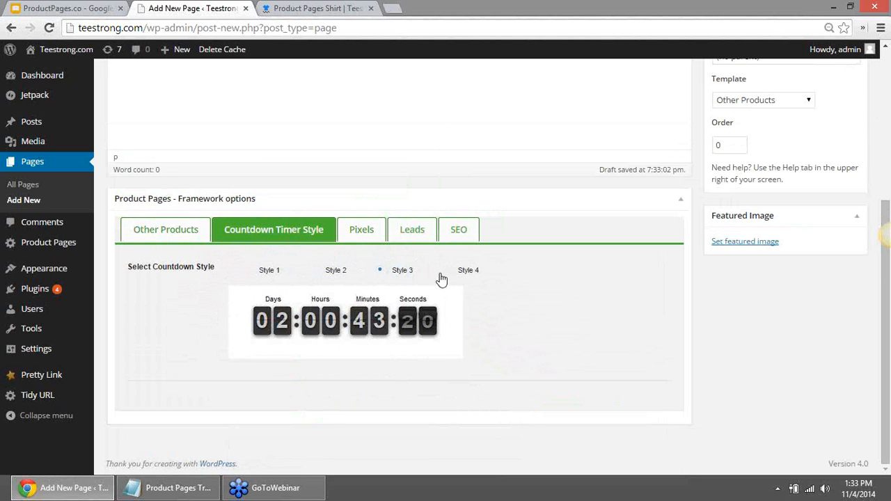
click(337, 274)
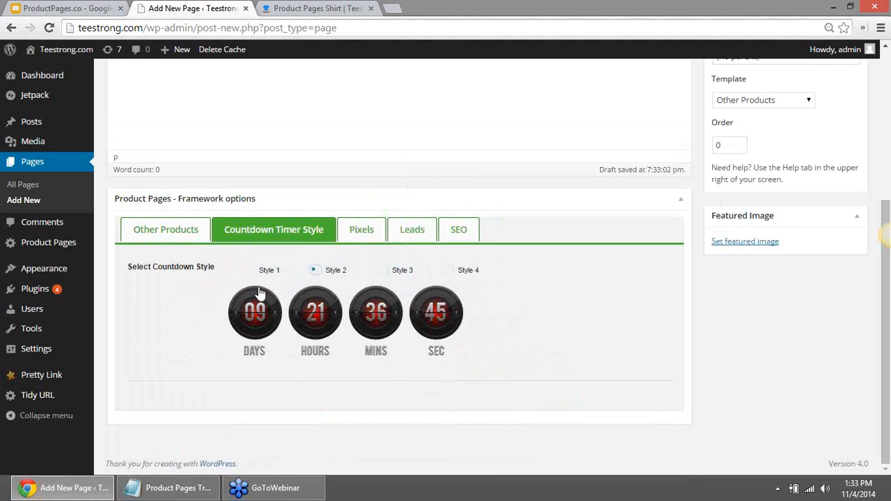
click(251, 271)
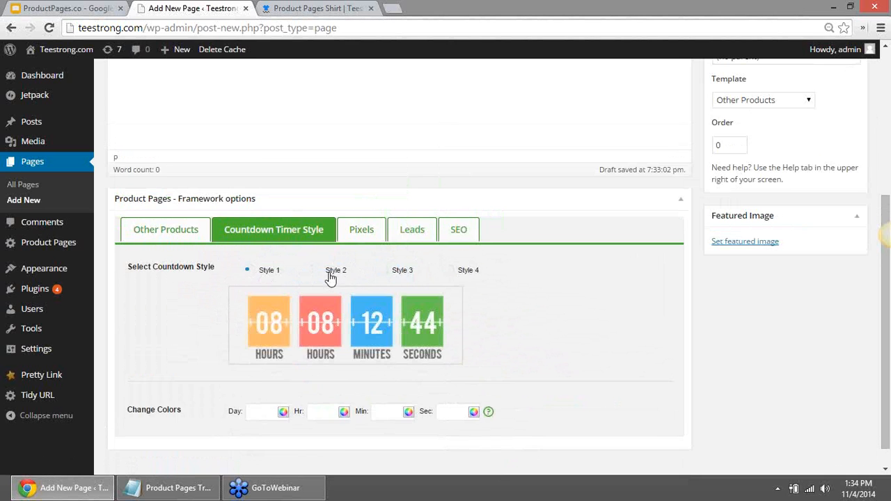
click(334, 275)
click(396, 276)
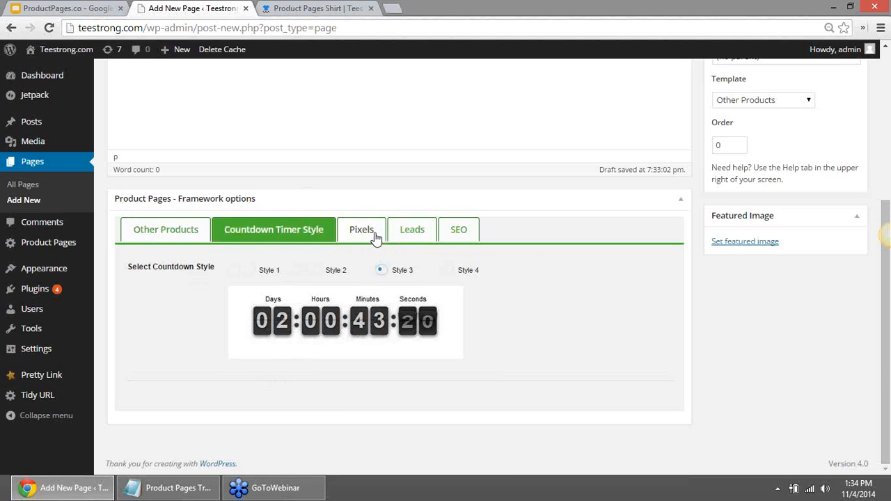
- Disable the image magnifier and replace the product headline with "WAIT - 40% OFF THE MUG!"
click(160, 233)
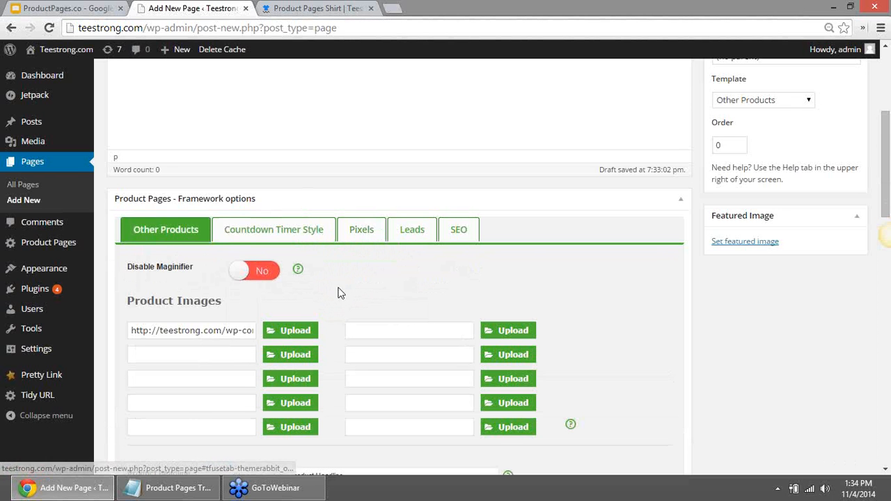
click(269, 277)
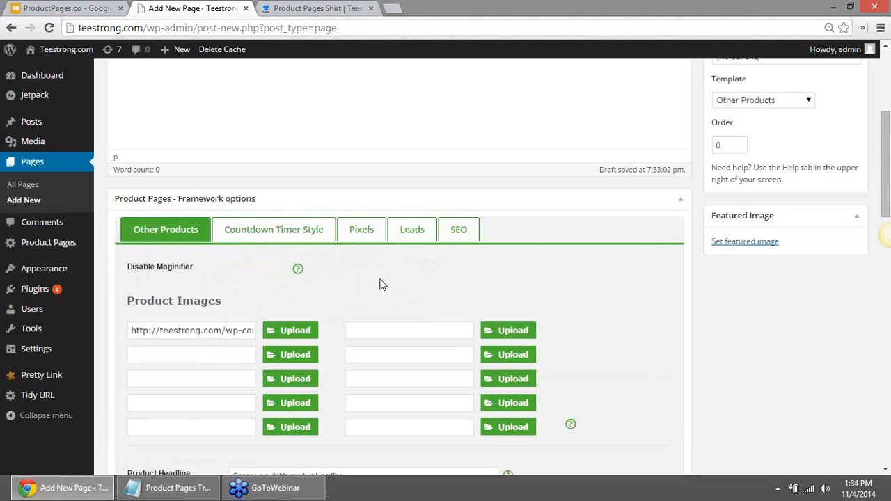
scroll(418, 278, down, 4)
click(356, 216)
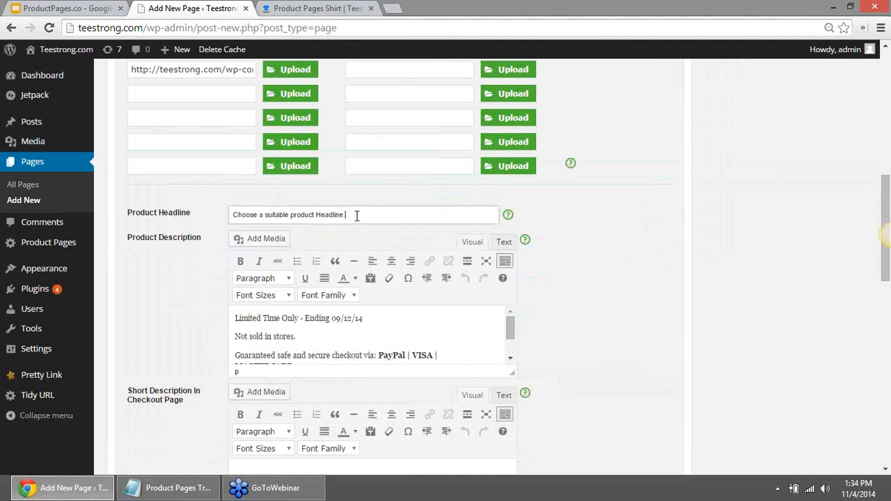
drag(357, 216, 147, 203)
text(WAIT - 40% OFF THE MUG!)
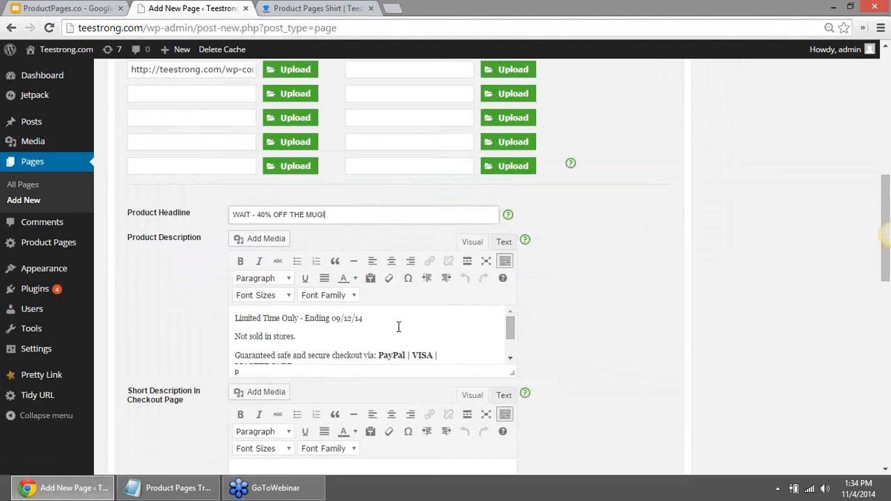
- Change the month of the ending date in the product description to 11
click(342, 318)
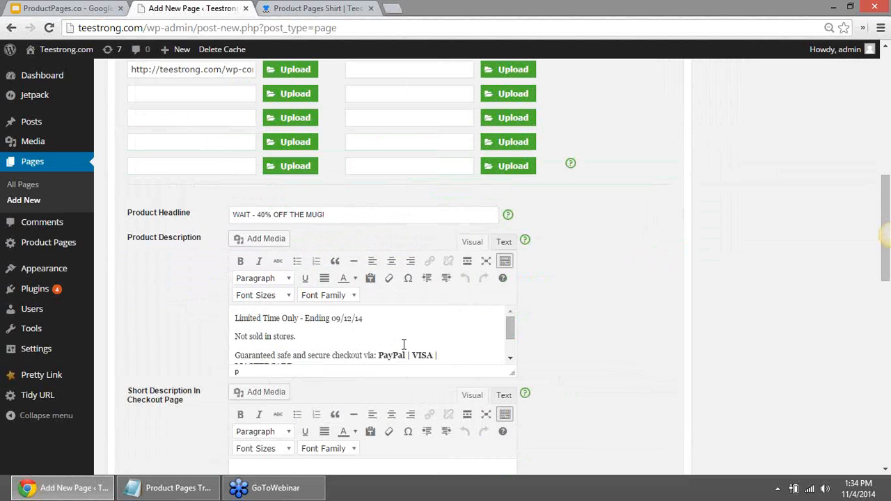
key(BackSpace)
key(BackSpace)
text(11)
scroll(181, 311, down, 5)
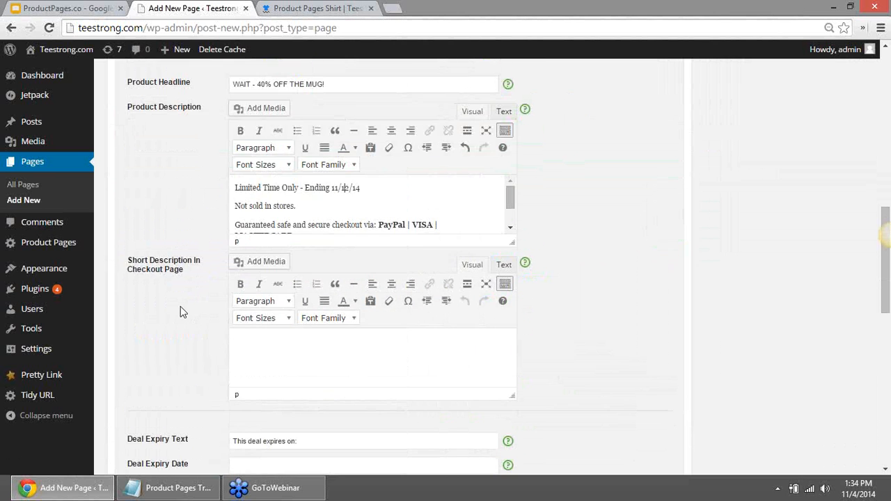
click(289, 271)
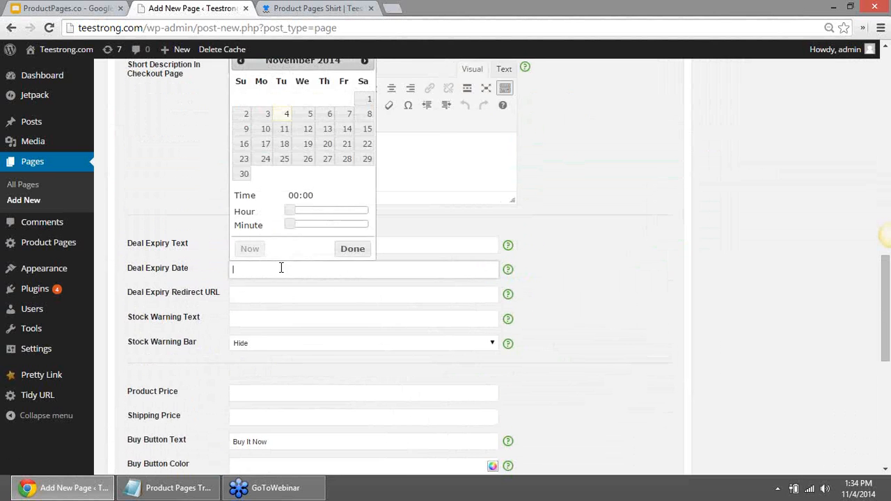
click(347, 130)
click(353, 249)
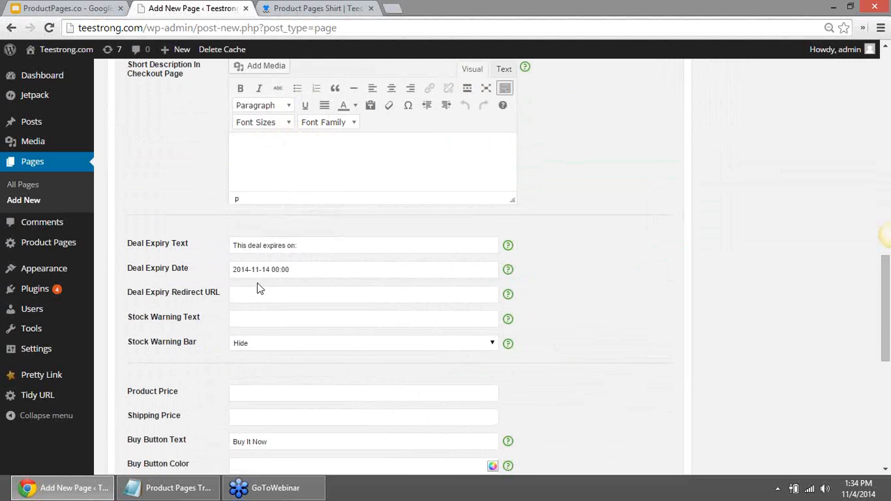
- Enter "Almost Sold Out" as the stock warning text and set the stock warning bar to 95
click(306, 322)
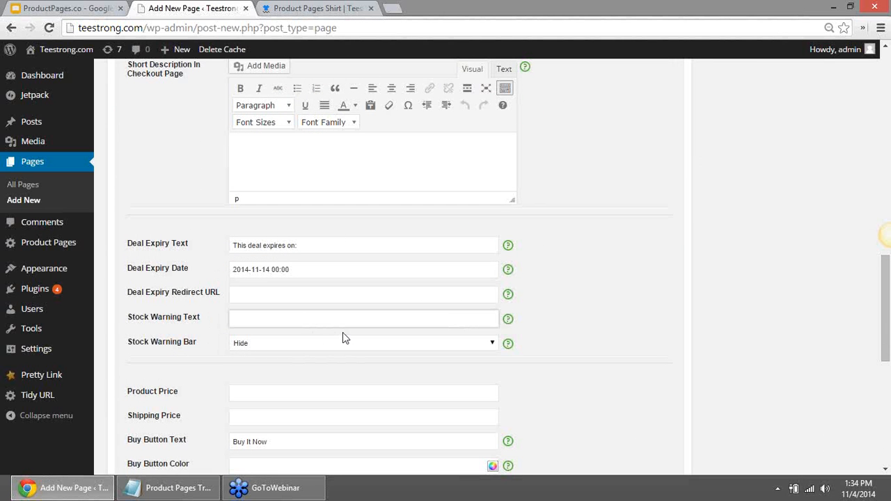
text(Almost Sold Out)
scroll(352, 303, down, 2)
click(278, 212)
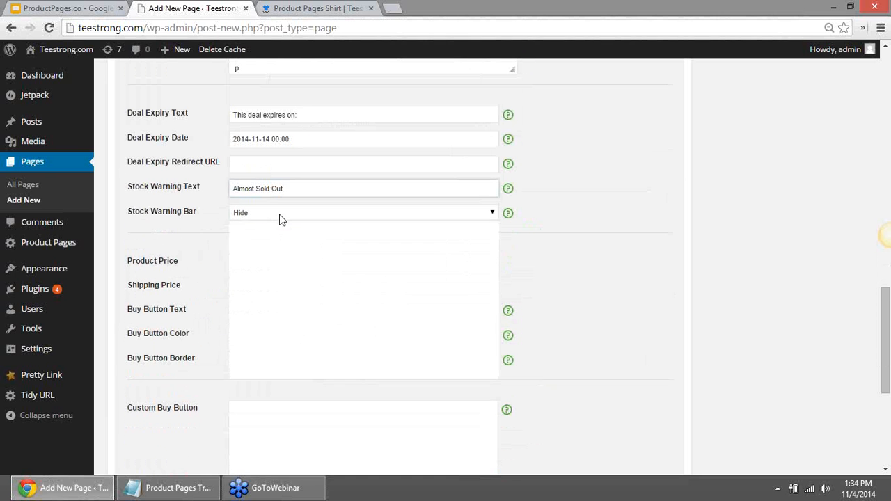
click(274, 366)
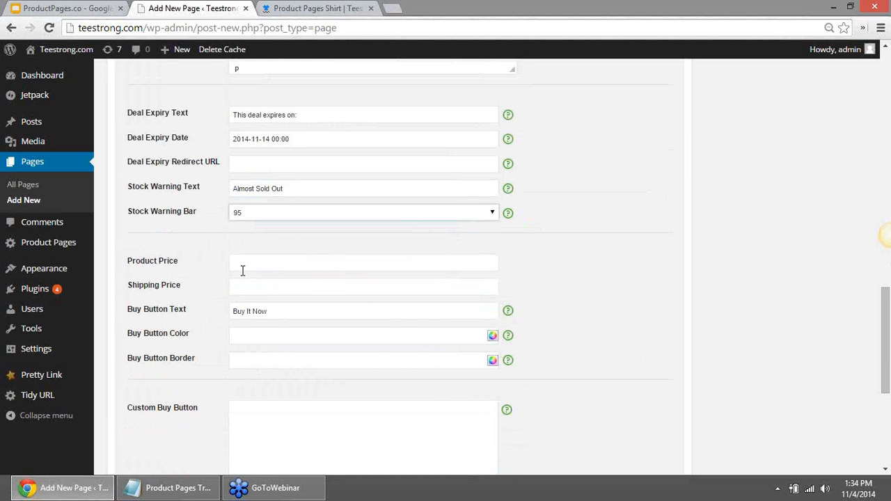
- Set the mug's product price to 9.99 and its shipping price to 0.00
click(245, 269)
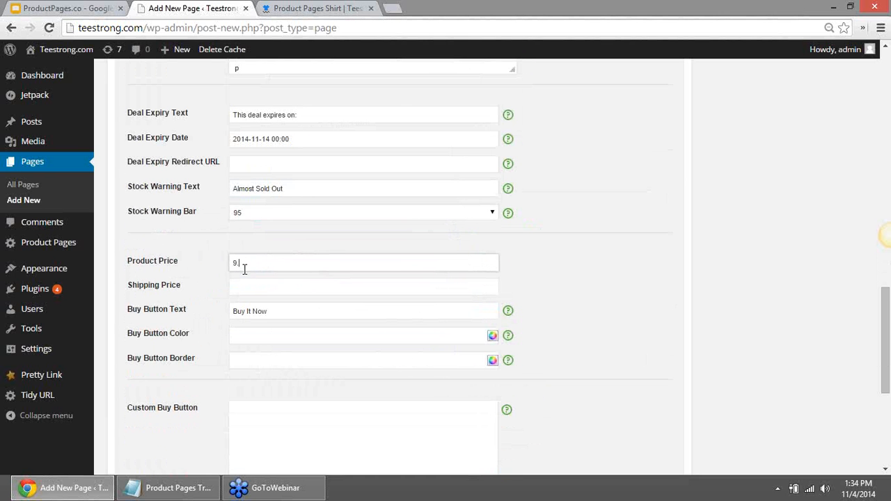
click(298, 287)
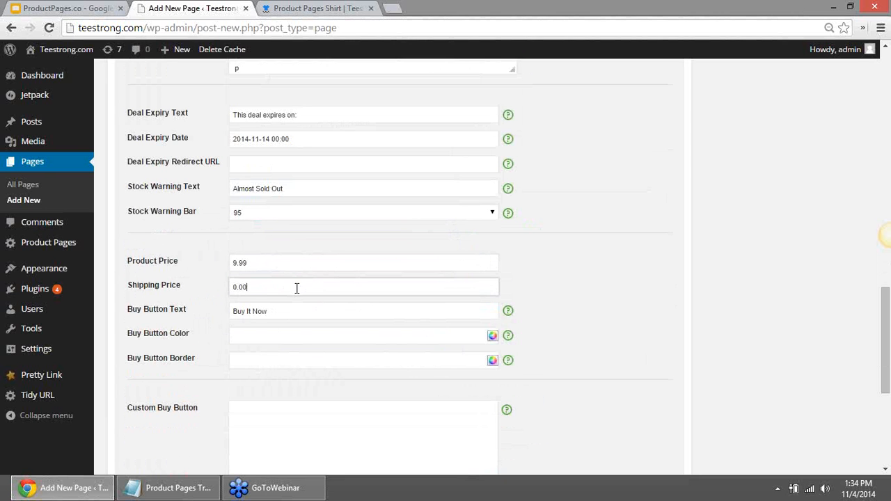
- Set both Remove Header and Remove Footer to Yes, and save the mug page
scroll(218, 274, down, 4)
scroll(215, 262, up, 1)
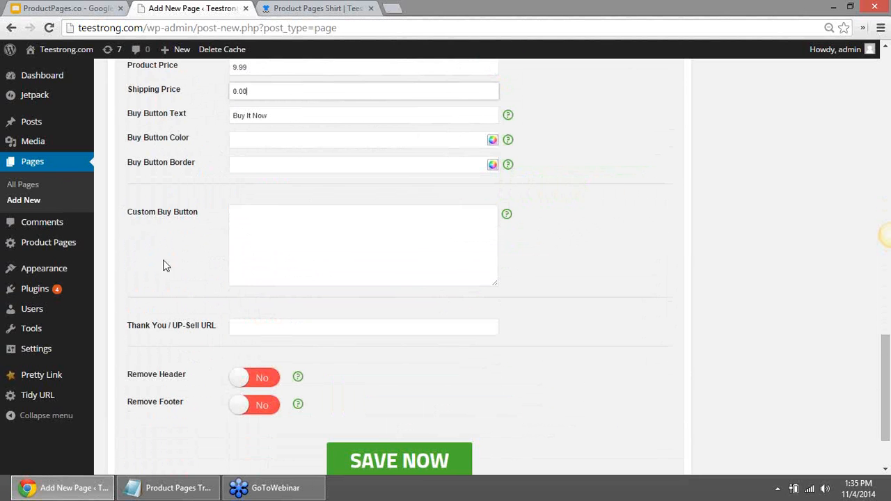
scroll(236, 278, down, 1)
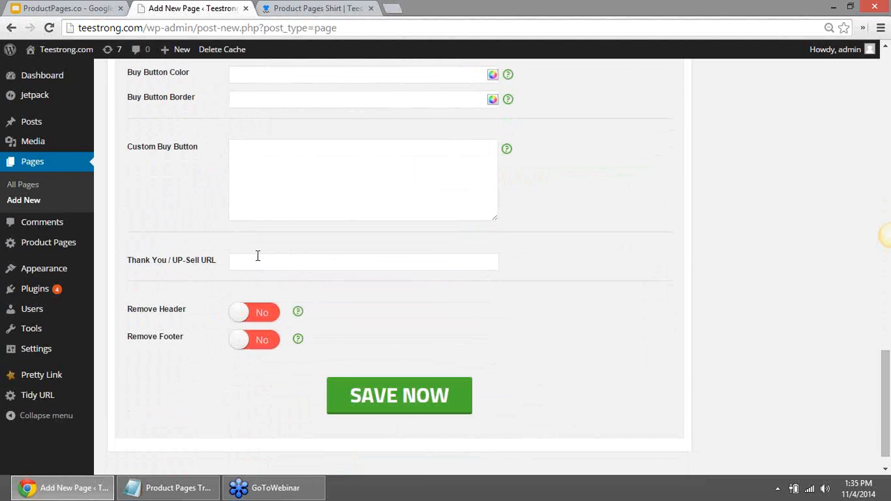
click(261, 315)
click(257, 340)
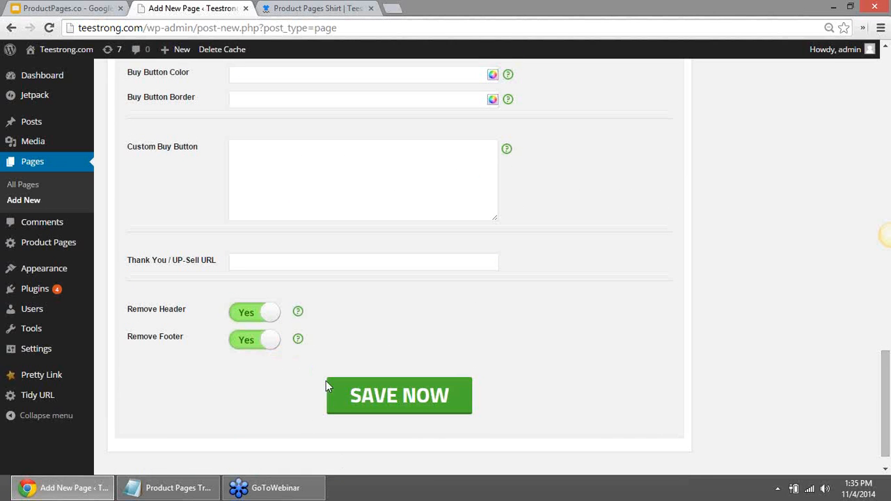
click(425, 400)
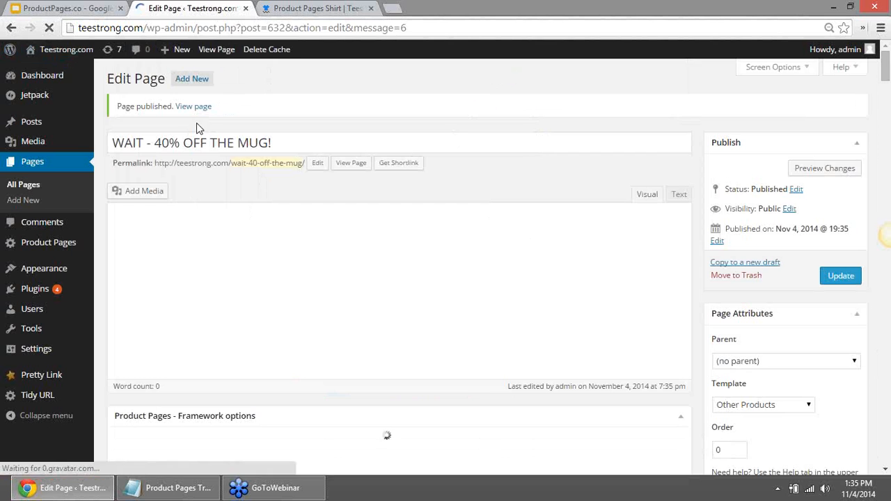
- Open the published mug page in a new browser tab and return to the live shirt page
right_click(190, 106)
click(223, 113)
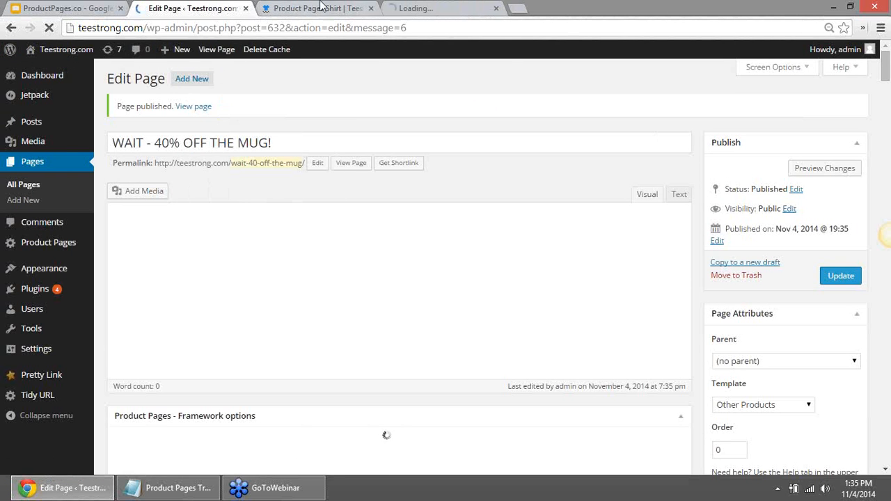
click(426, 8)
click(359, 9)
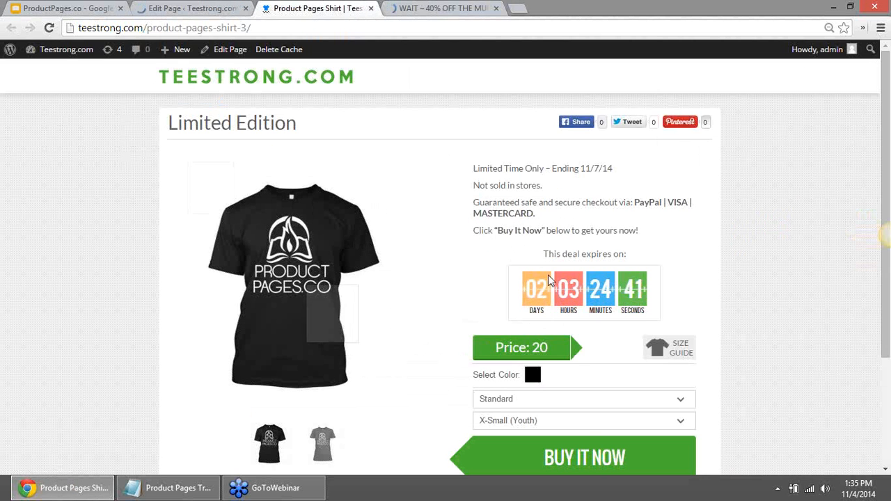
- Choose Medium as the shirt size on the live shirt page
scroll(553, 300, down, 1)
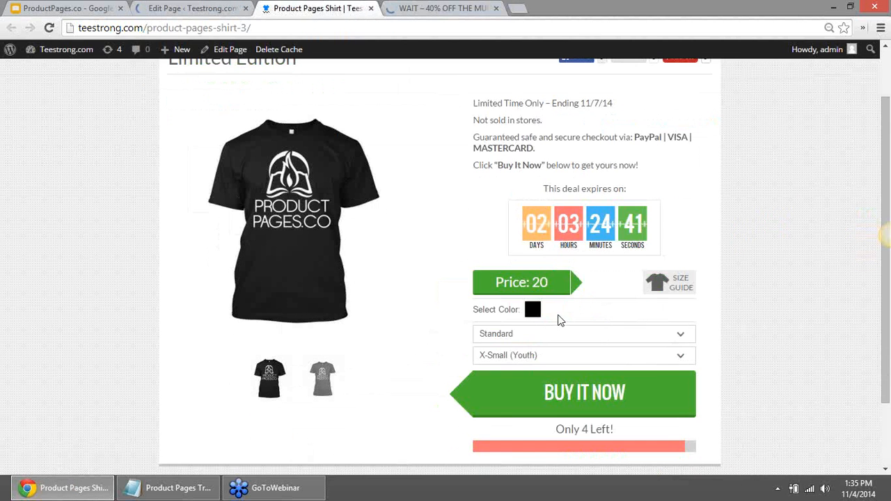
click(531, 358)
click(516, 405)
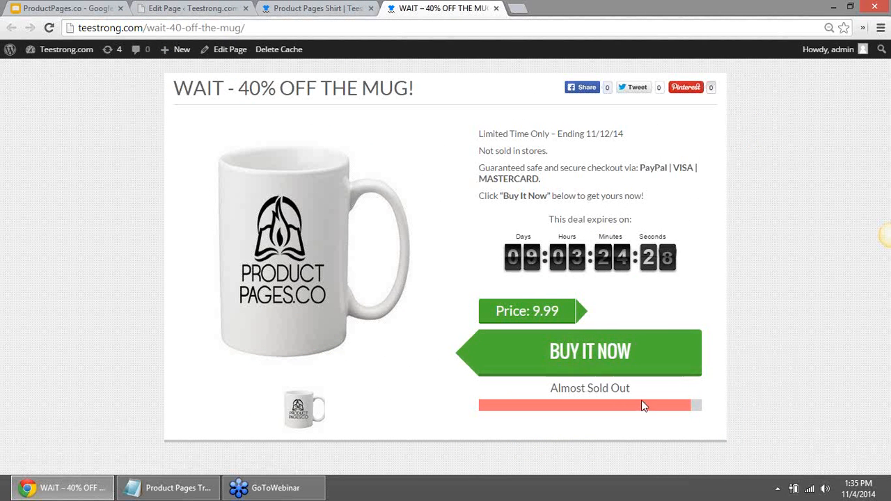
- Review the live mug page's stock warning and details, then return to the shirt page and inspect the shirt image with its zoom preview
drag(667, 392, 599, 388)
click(552, 187)
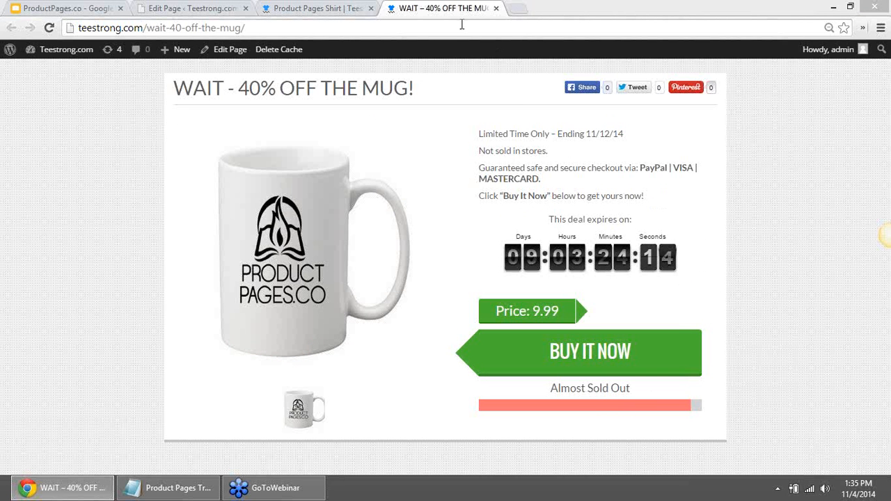
click(328, 8)
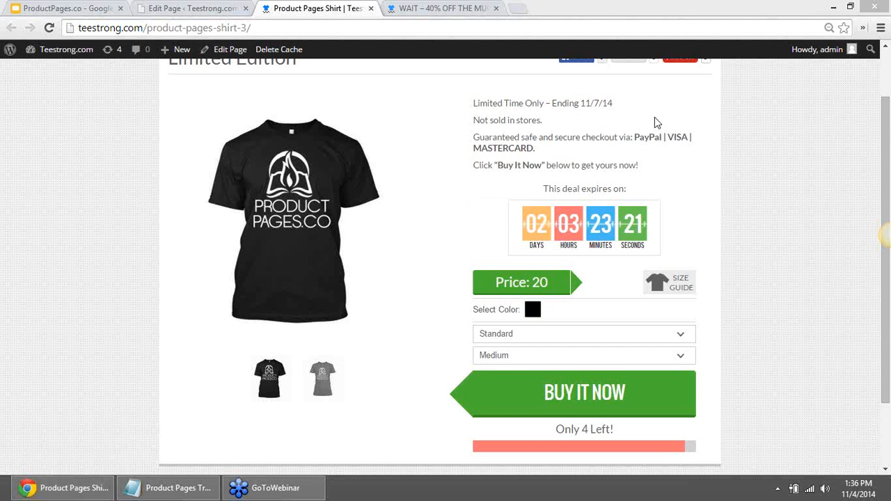
mouse_move(282, 171)
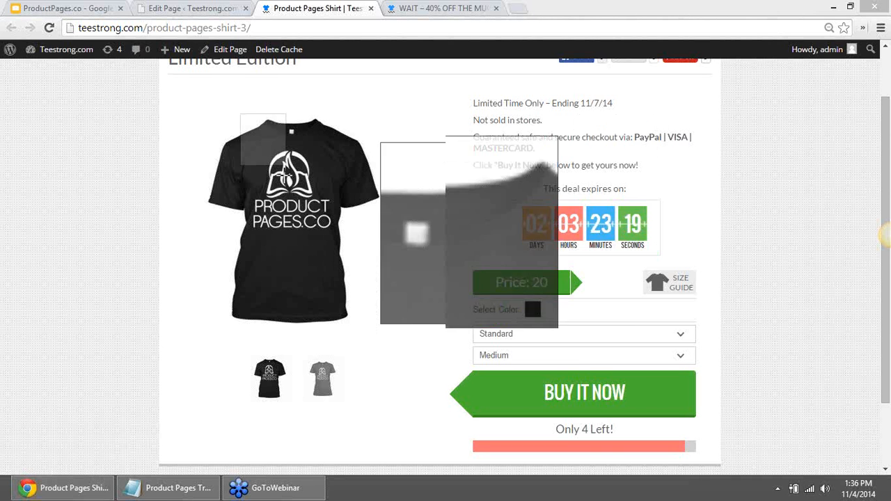
scroll(117, 263, up, 1)
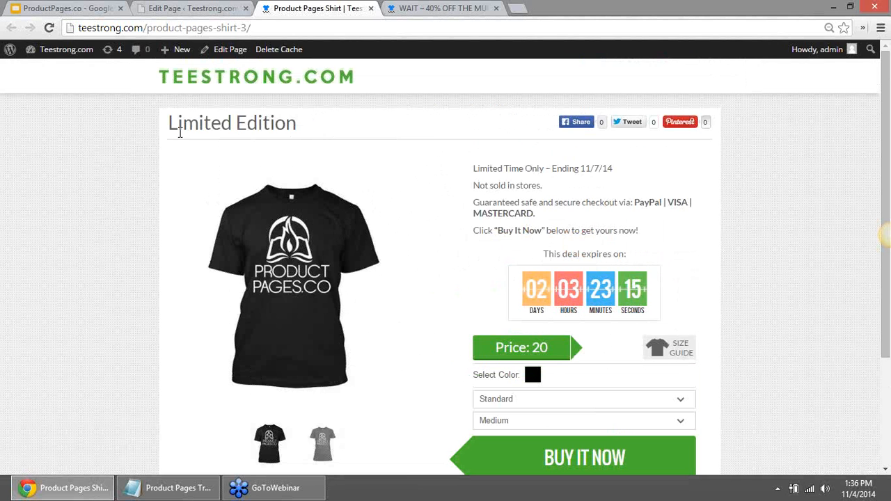
- Switch to the ProductPages.co deck in Google Slides and present it from the "Use ProductPages.co In YOUR Business!" slide
click(60, 6)
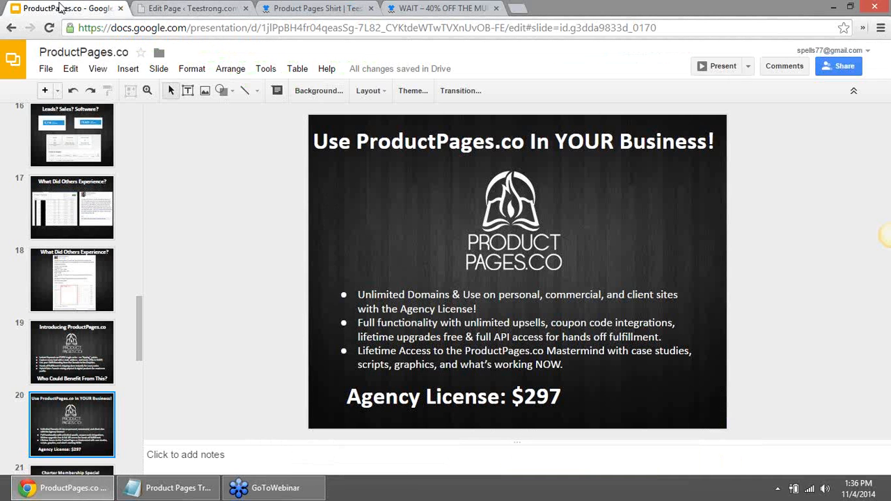
click(96, 70)
mouse_move(120, 73)
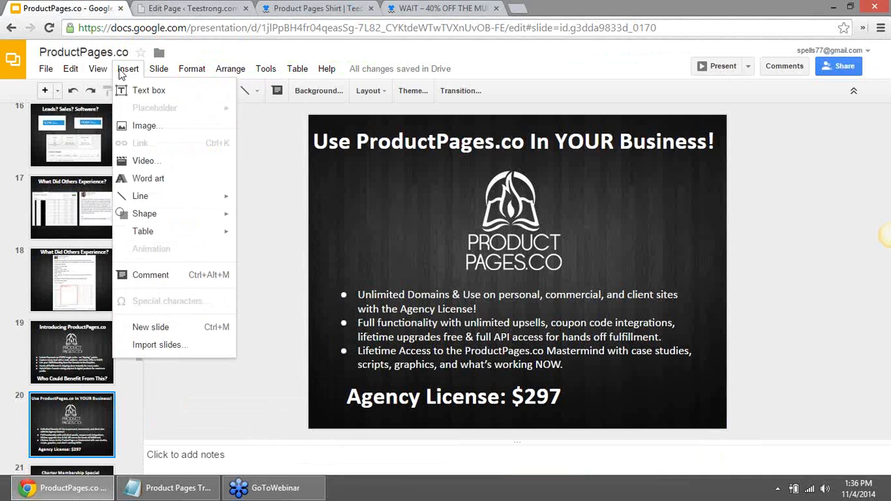
mouse_move(167, 76)
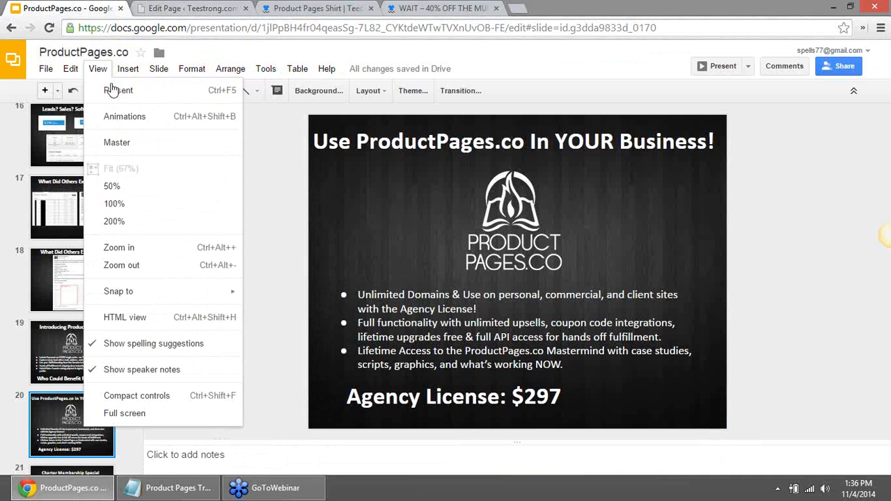
click(113, 90)
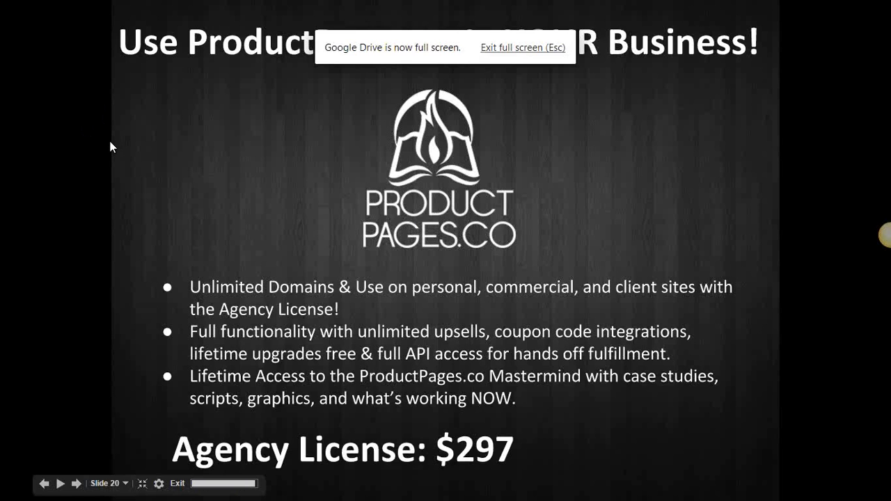
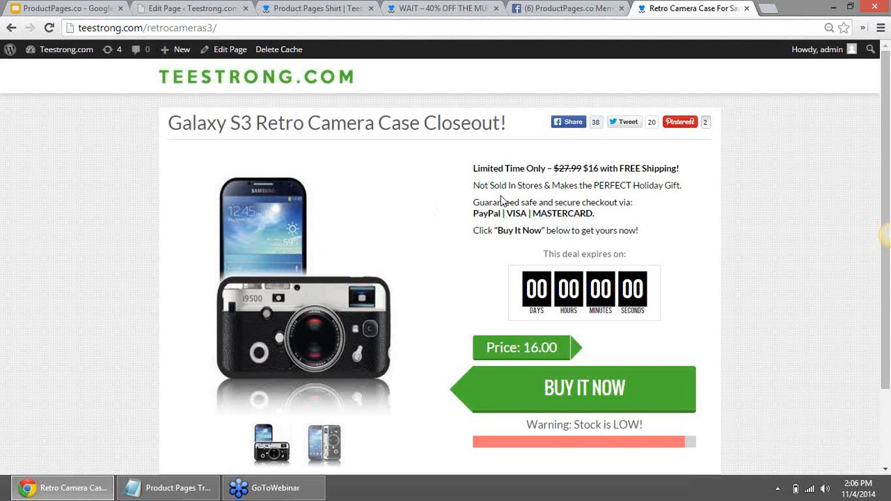
scroll(501, 201, down, 3)
scroll(496, 201, up, 3)
click(164, 487)
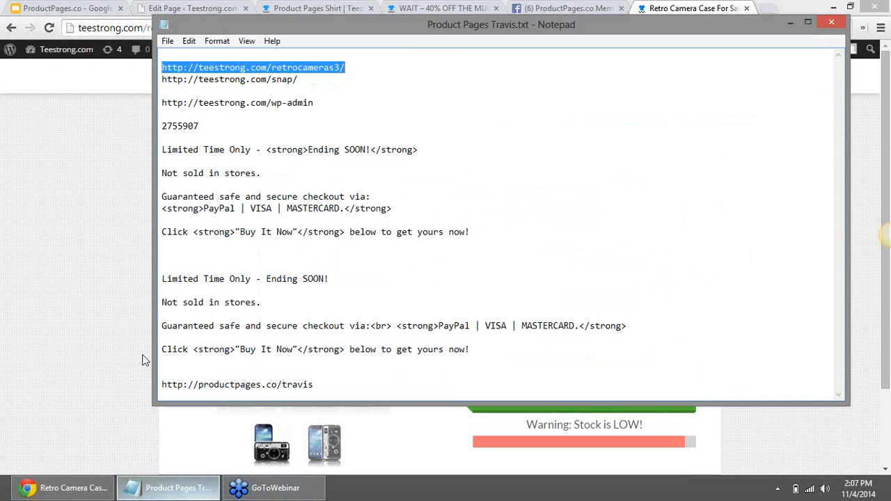
drag(311, 79, 161, 79)
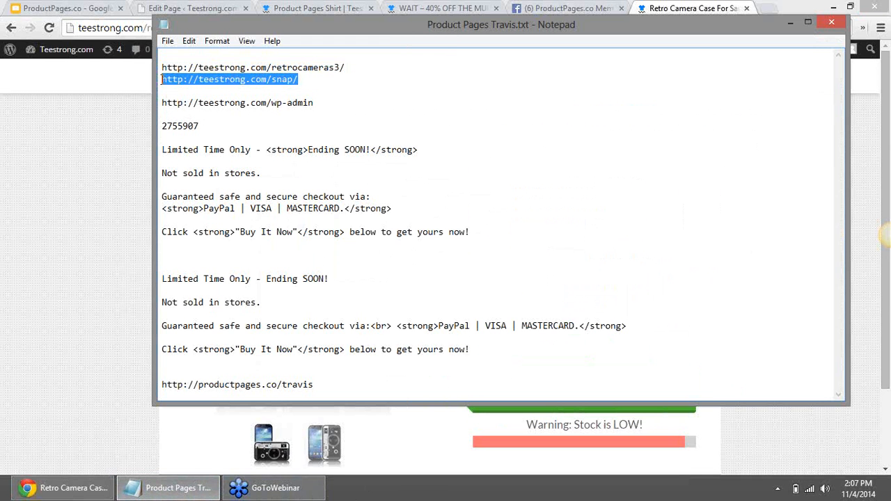
right_click(178, 79)
click(209, 116)
click(117, 28)
key(ctrl+v)
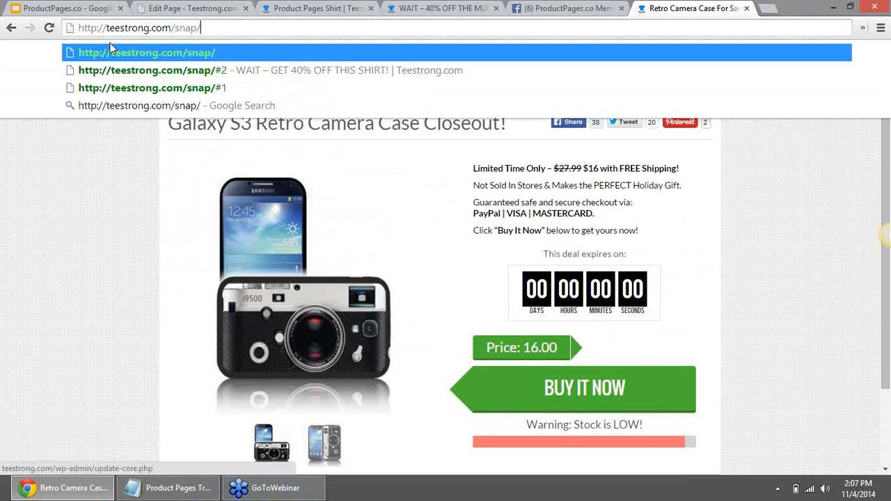
key(Return)
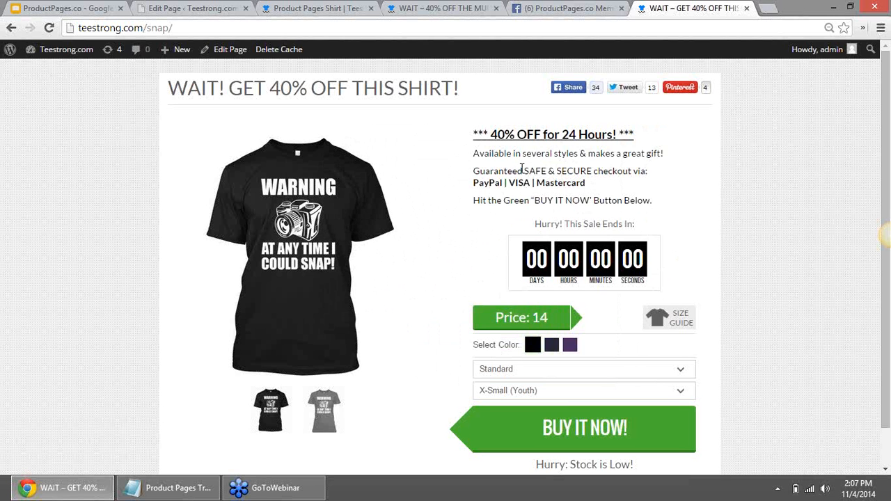
- Examine the "WAIT! GET 40% OFF THIS SHIRT!" upsell page and its available shirt sizes without changing the selection
scroll(522, 169, down, 1)
scroll(523, 161, up, 1)
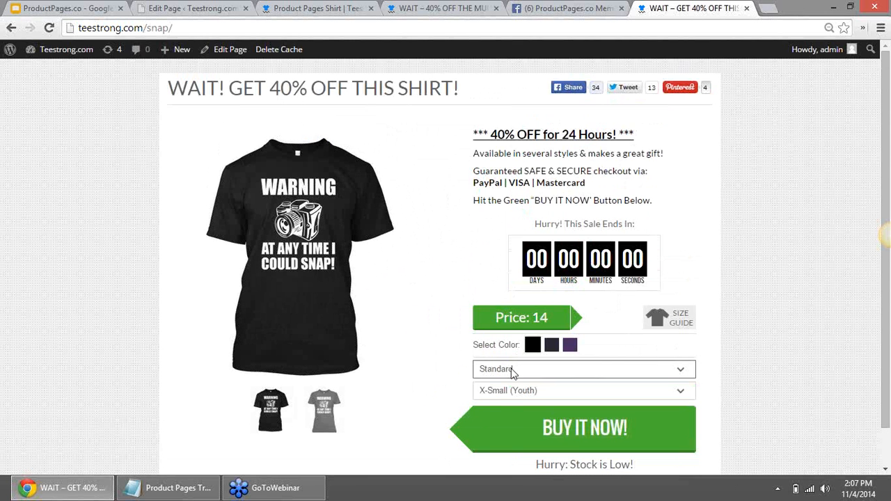
click(498, 393)
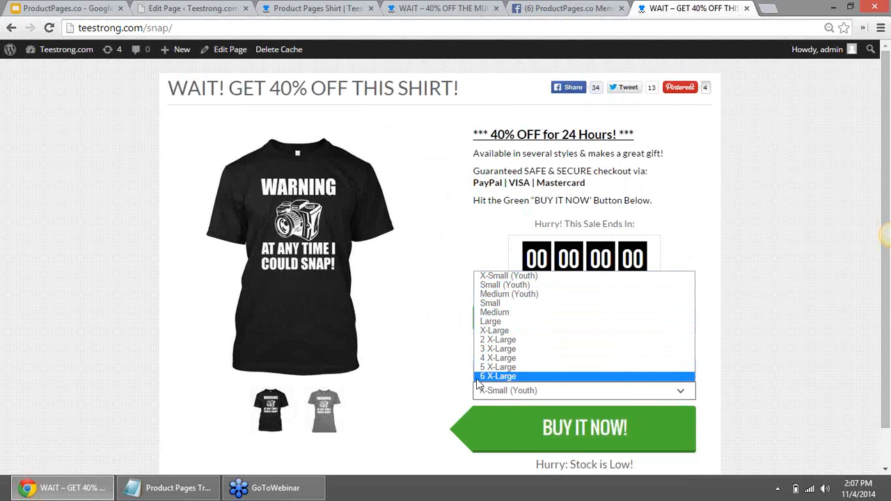
click(459, 284)
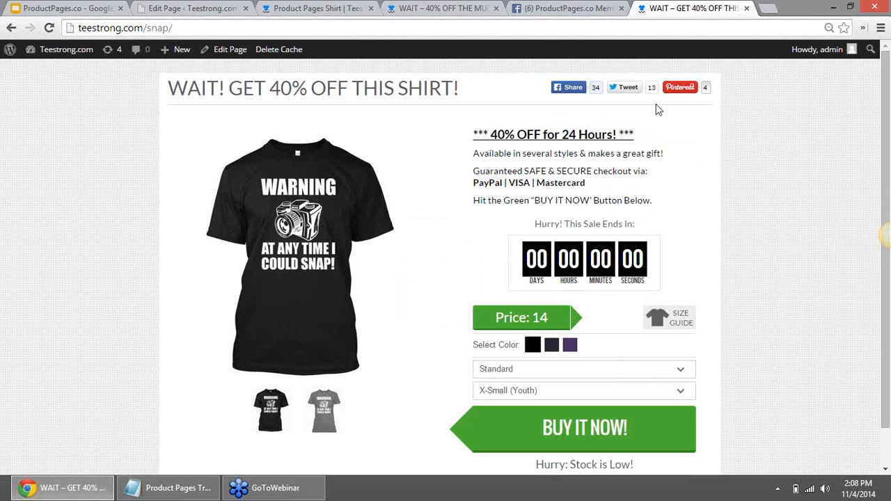
- Return to the ProductPages.co deck in Google Slides and present it from the QUESTIONS? slide
click(98, 9)
click(129, 70)
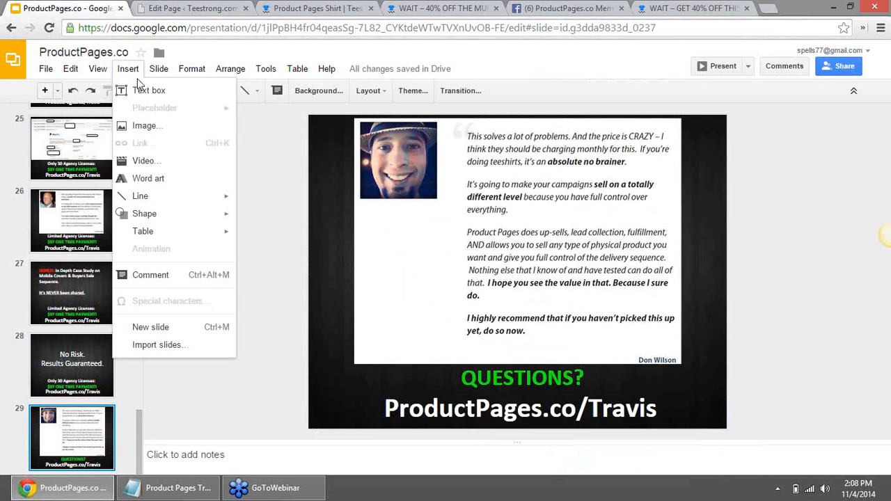
mouse_move(97, 68)
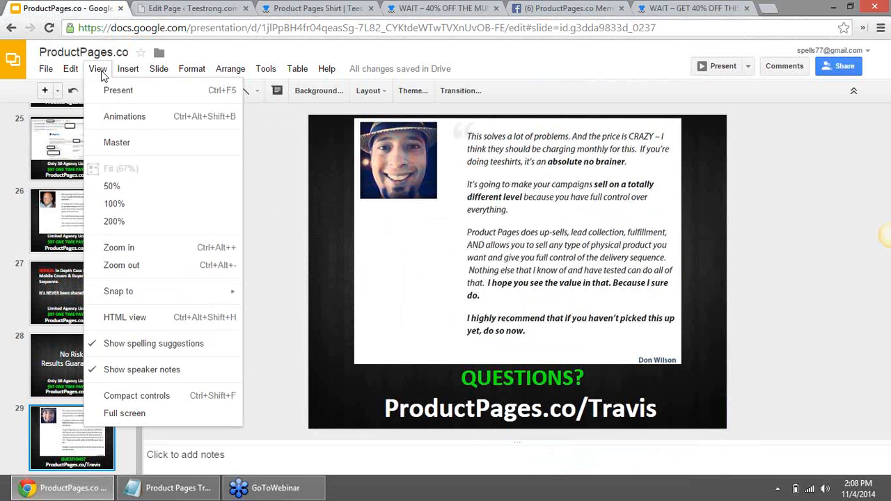
click(119, 101)
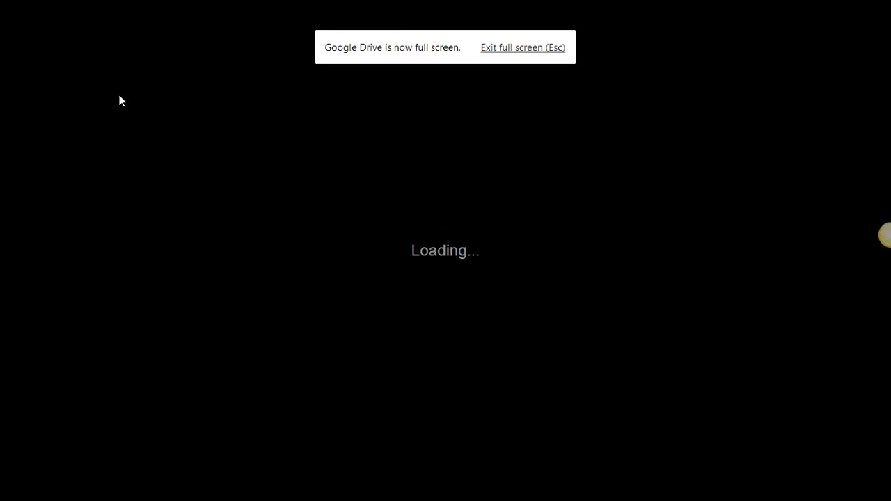